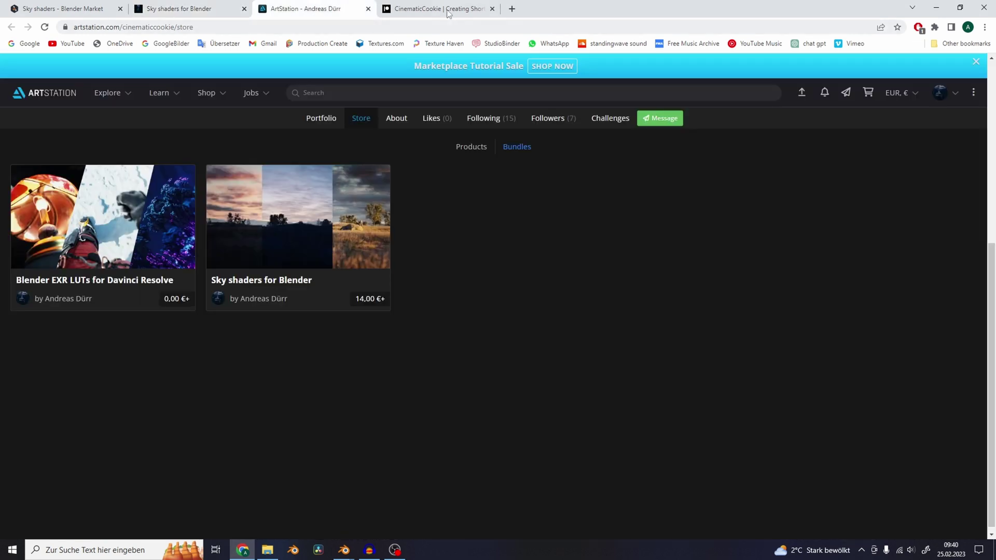
Open the CinematicCookie Patreon page and view its pinned sky shaders post
left_click(450, 8)
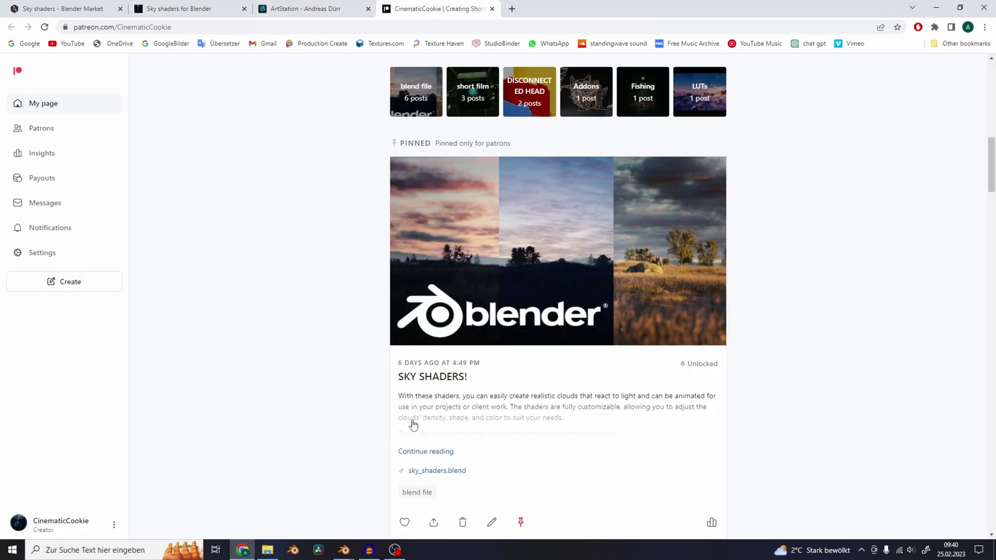
Switch to Blender and show the cloud layer scene through the camera in Rendered shading
left_click(344, 550)
middle_click_drag(413, 134, 405, 136, "shift")
middle_click_drag(169, 206, 318, 193)
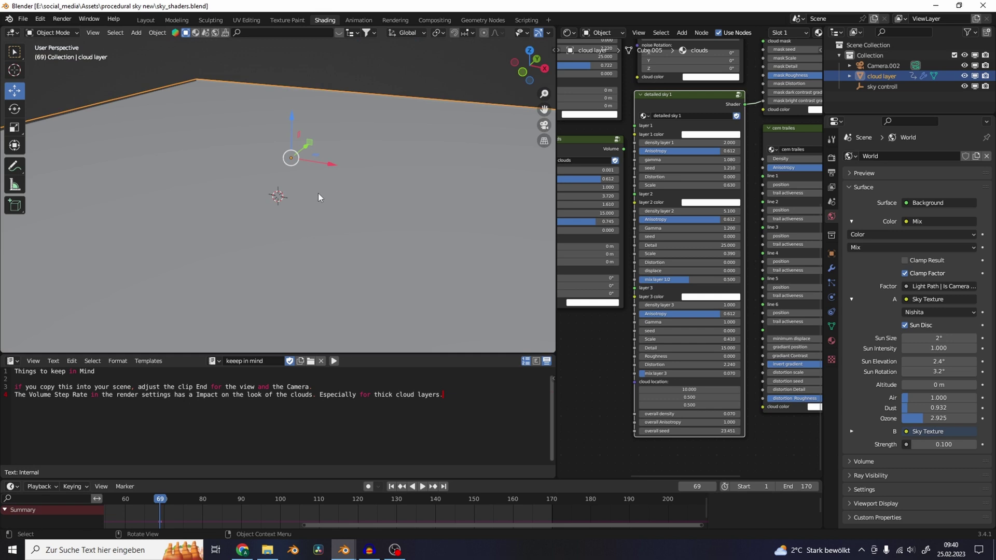
key("KP_0")
key("z")
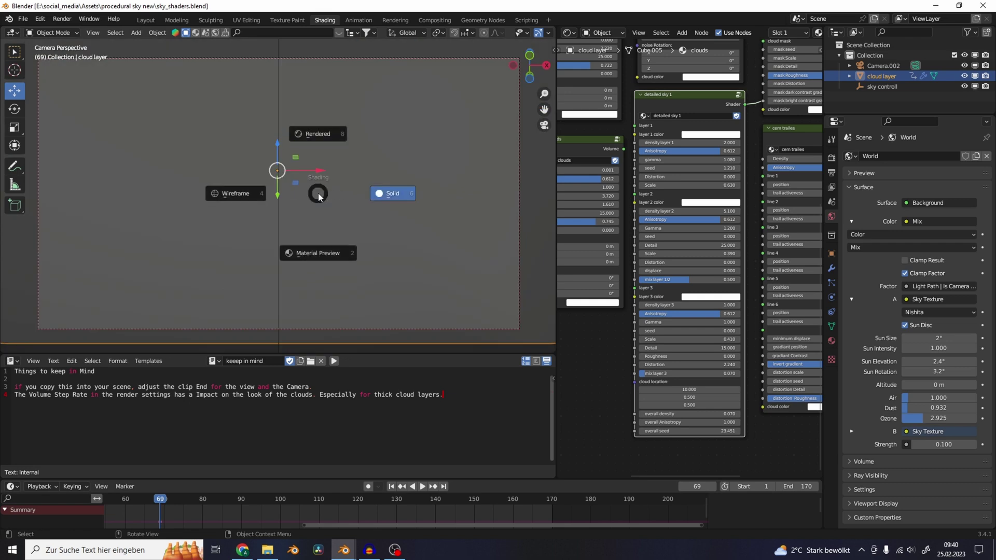
left_click(321, 131)
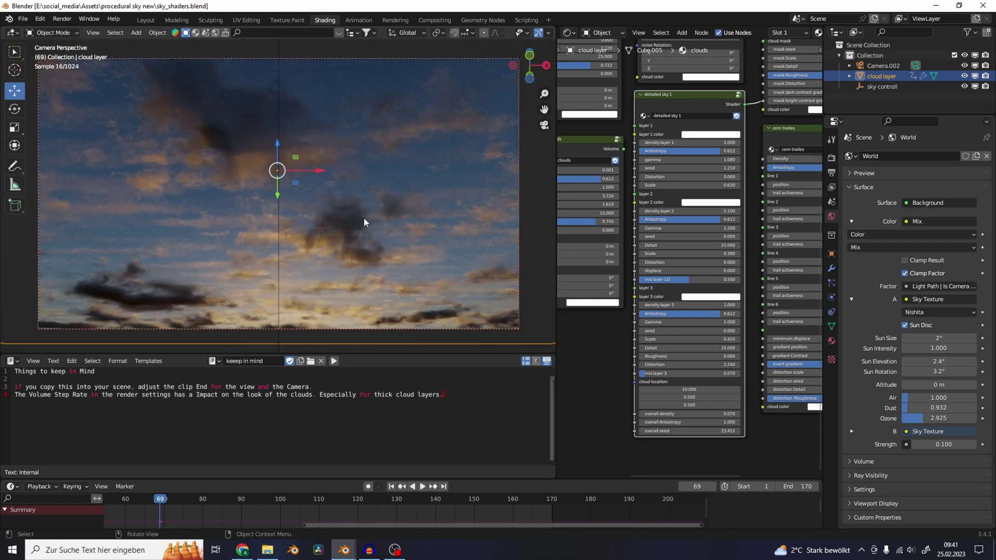
Enter the detailed sky 1 node group to examine its internal node tree, and return to the clouds material
scroll(661, 118, "up", 2)
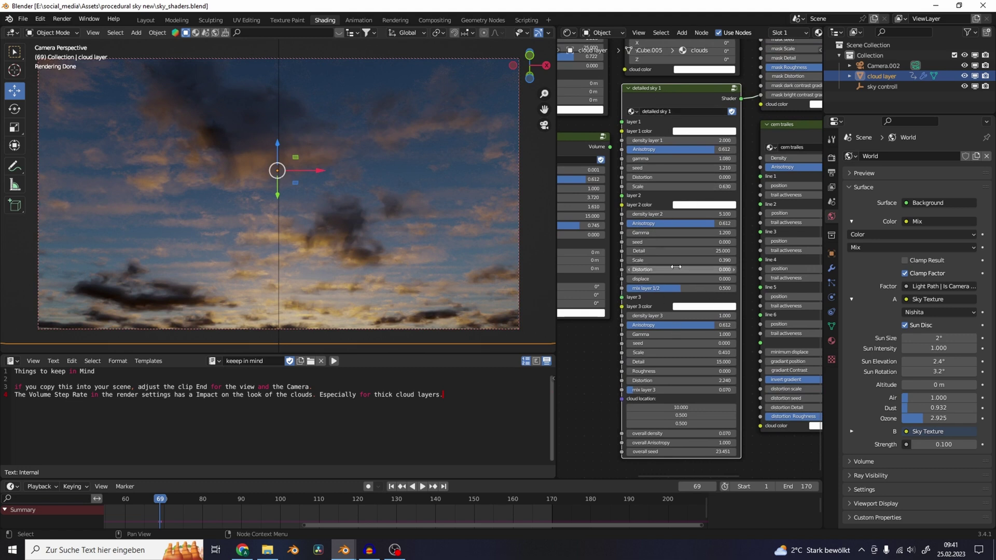
scroll(690, 255, "up", 1)
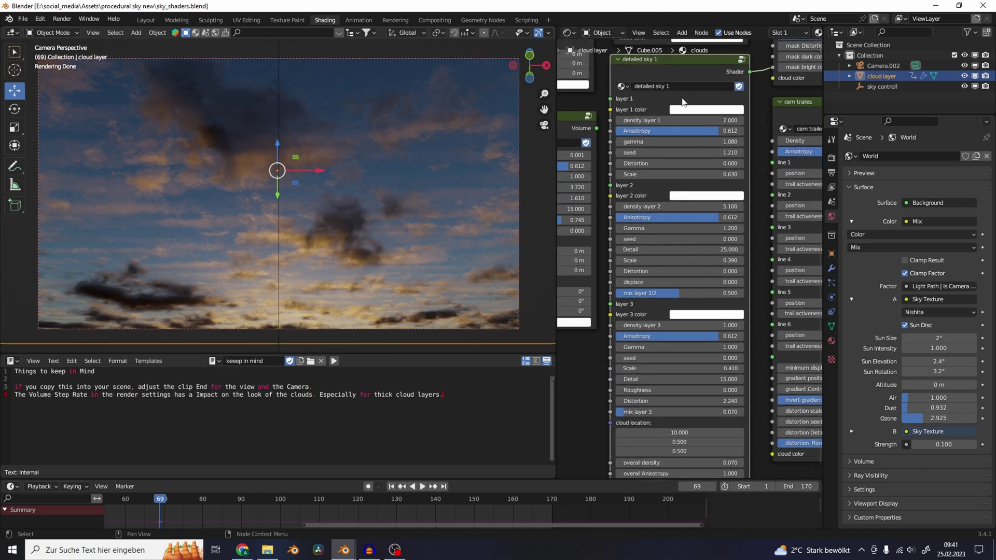
key("Tab")
scroll(696, 223, "down", 5)
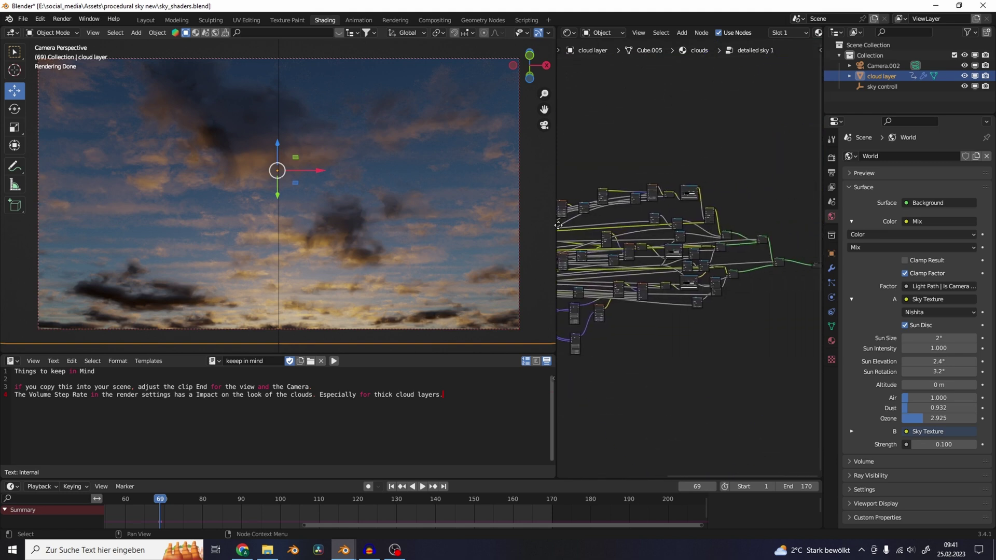
middle_click_drag(620, 227, 630, 227)
key("Tab")
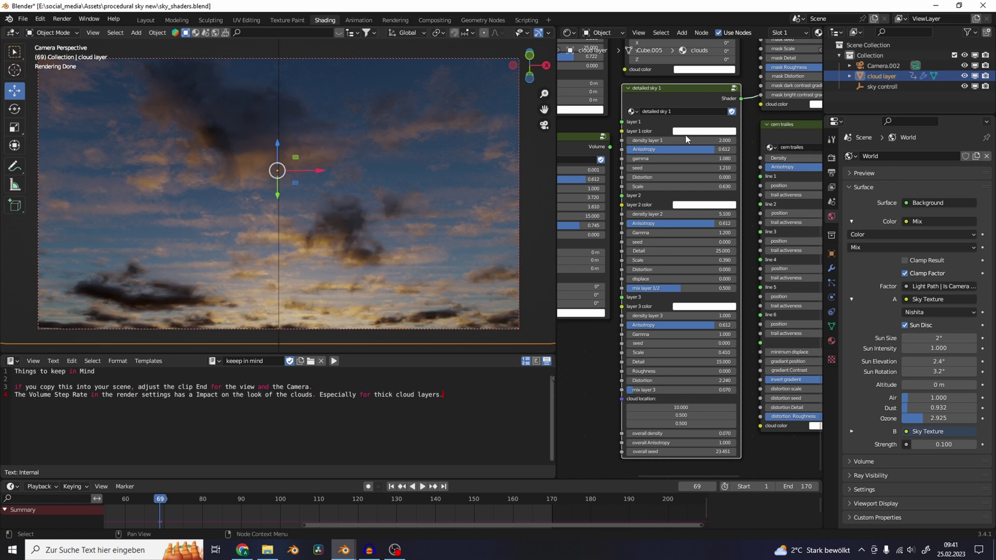
Try other values for the layer 1 scale, the layer 1/2 mix and the overall seed of the detailed sky 1 node
scroll(687, 169, "up", 3)
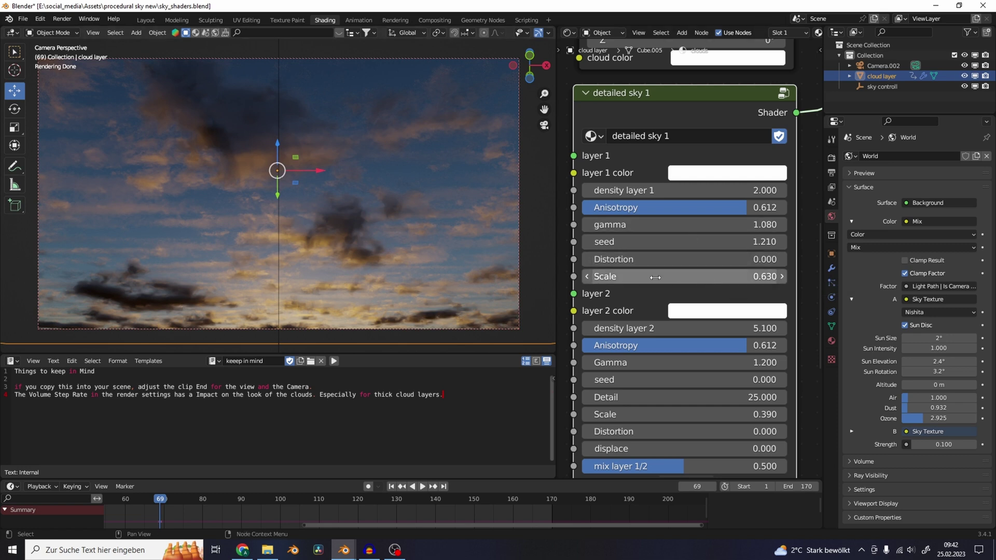
scroll(670, 259, "down", 3)
scroll(685, 239, "up", 3)
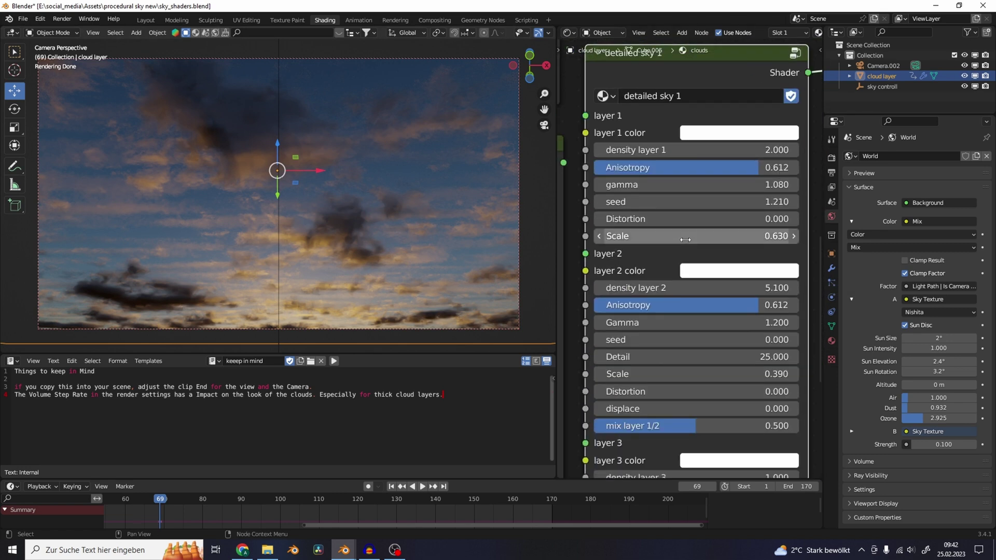
mouse_move(685, 239)
left_mouse_down()
mouse_move(670, 240)
mouse_move(686, 239)
left_mouse_up()
middle_click_drag(736, 421, 738, 300)
scroll(739, 301, "up", 1)
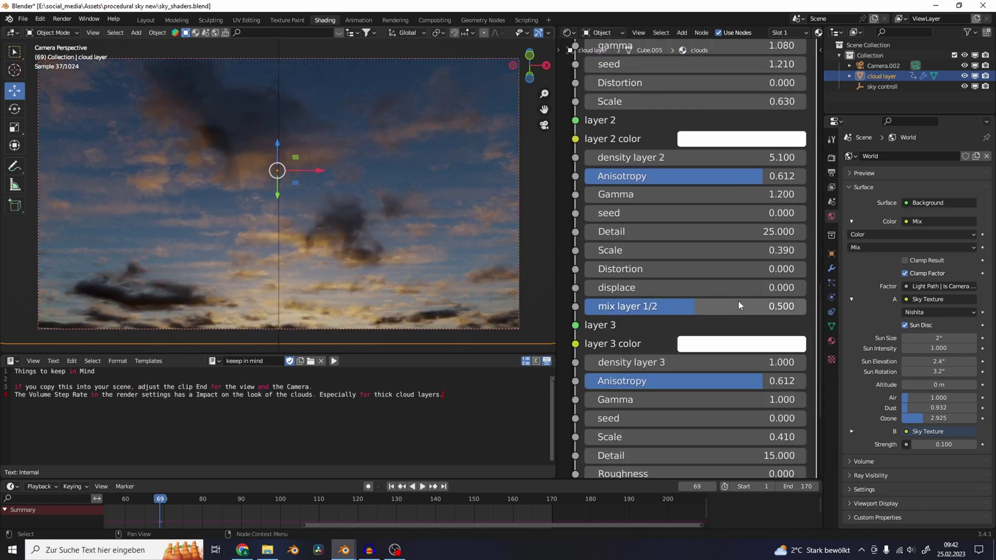
left_click_drag(739, 305, 651, 305)
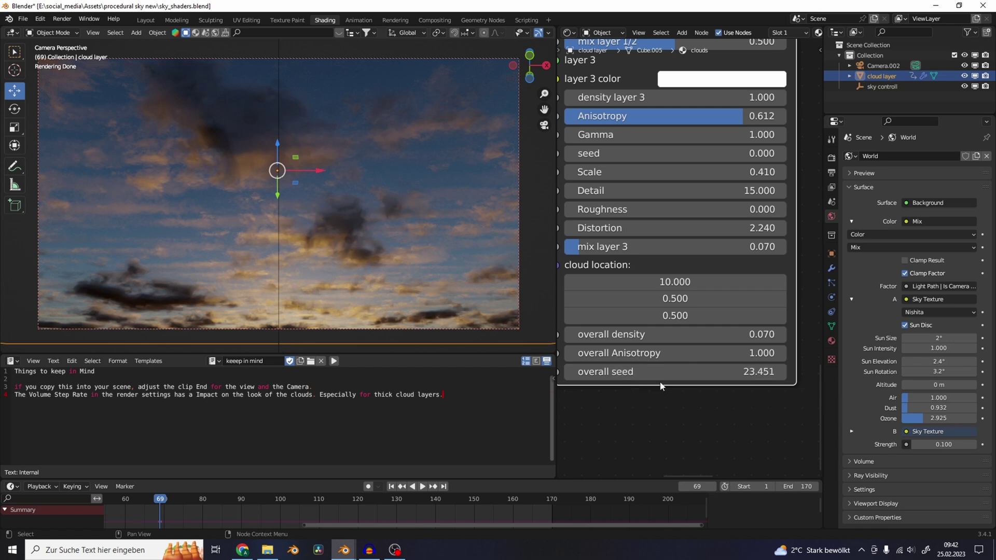
left_click_drag(659, 372, 720, 372)
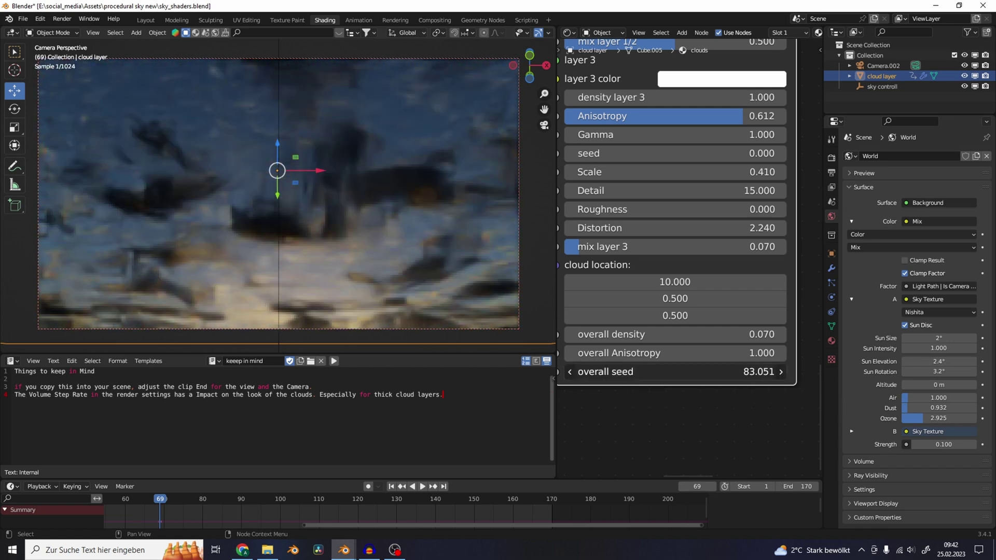
key("Escape")
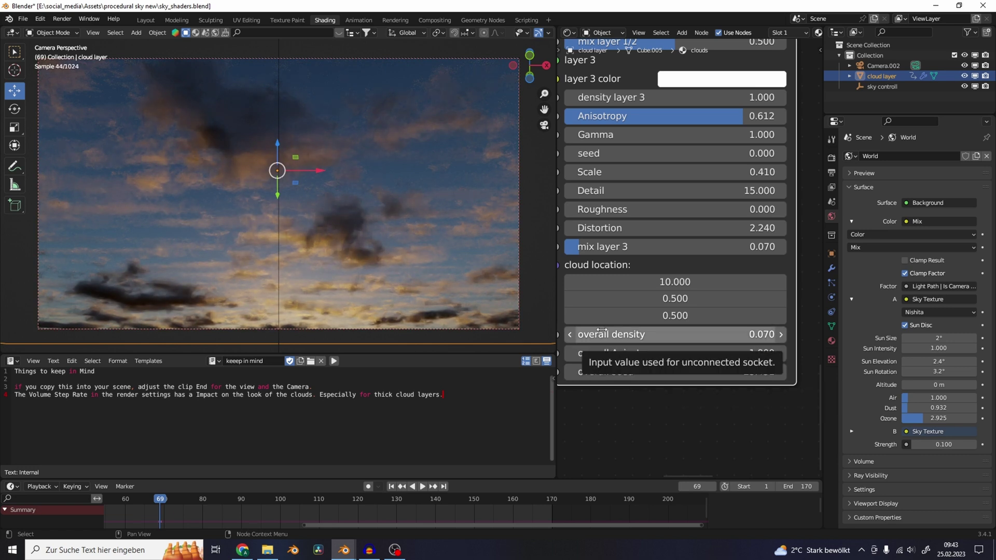
Try a different sun rotation for the world sky texture and a different first cloud location value on detailed sky 1
left_click_drag(935, 357, 970, 372)
right_click(939, 361)
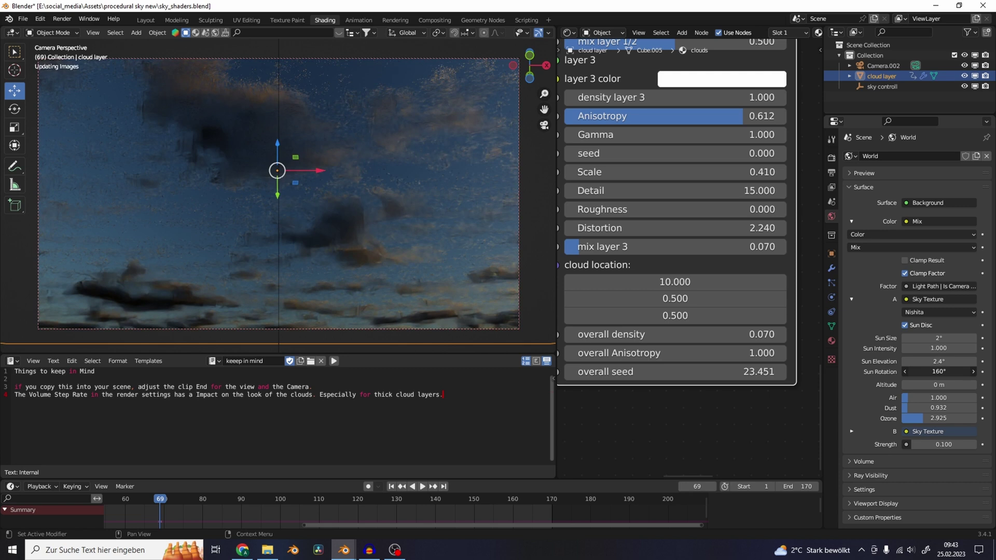
left_click_drag(677, 279, 617, 279)
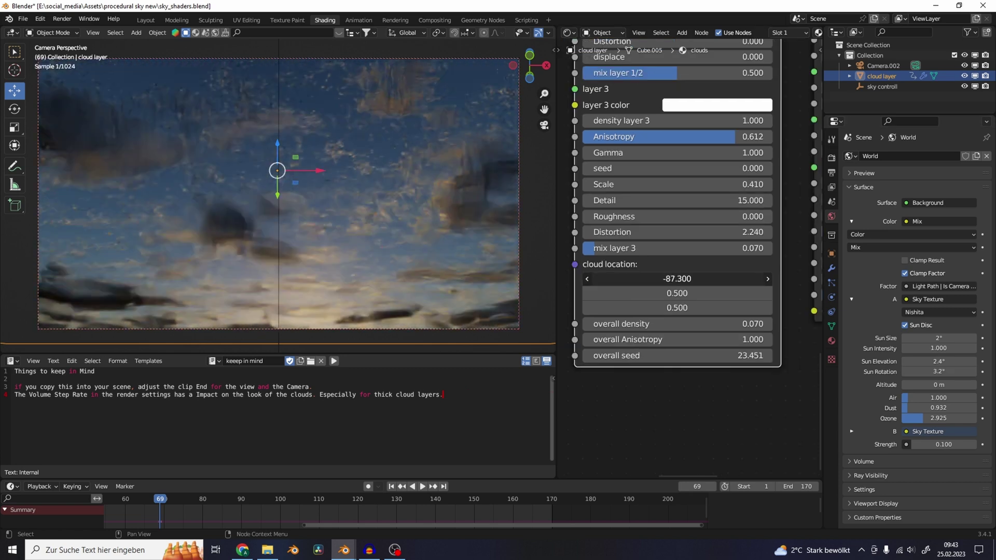
key("Escape")
Keyframe detailed sky 1's first cloud location value from 10 at frame 1 to 85.2 at frame 33, and play the animation
key("shift+Left")
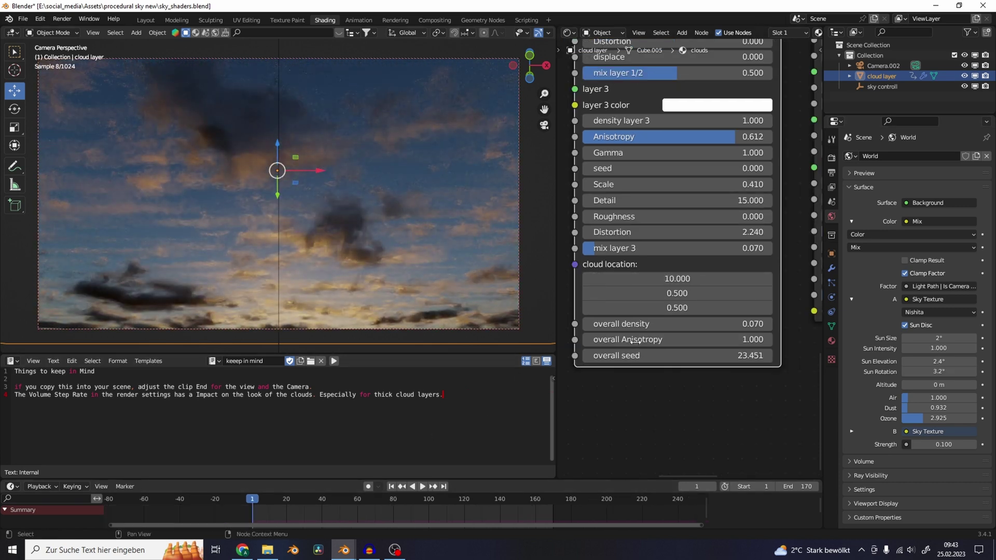
key("i")
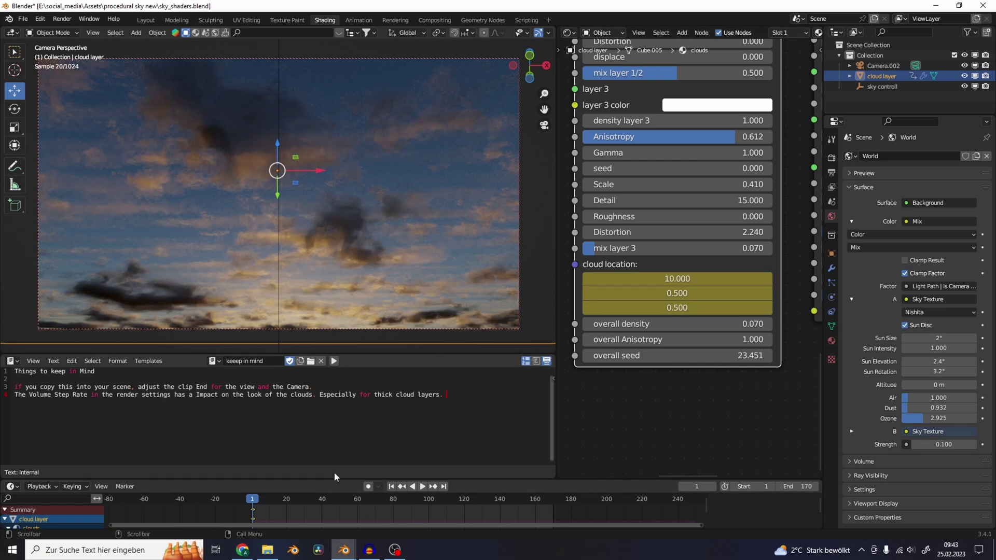
key("space")
left_click(391, 487)
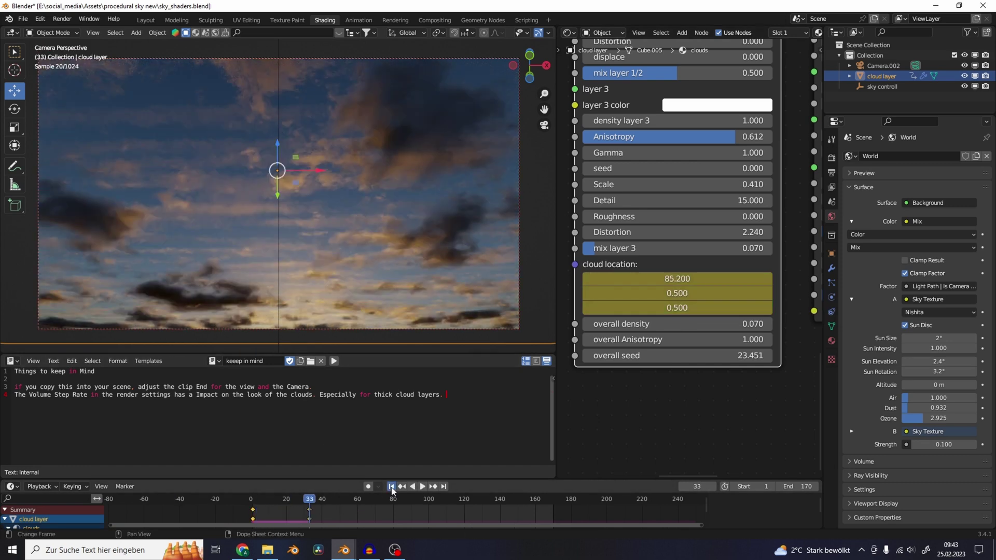
left_click(392, 486)
key("space")
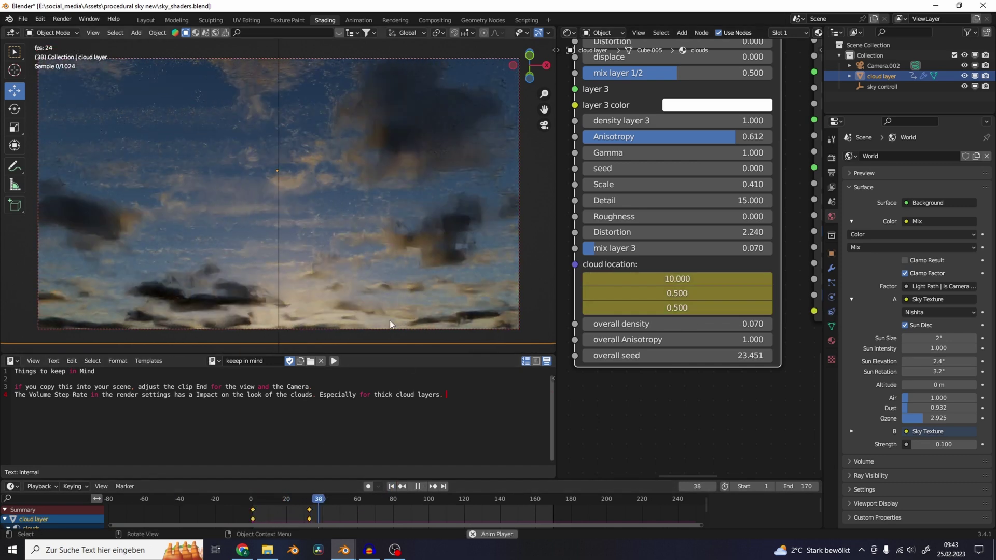
key("space")
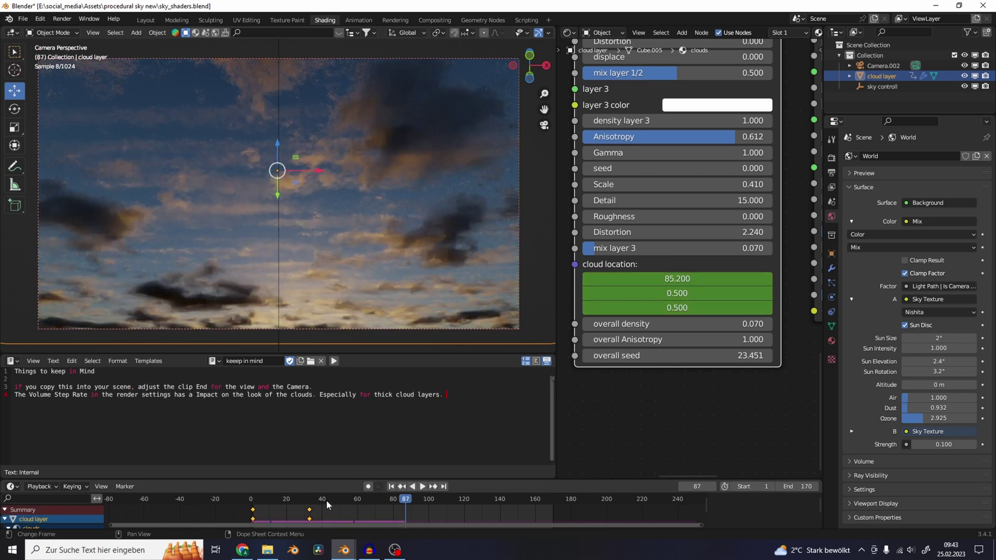
Delete the cloud location keyframes and return to frame 1
key("x")
left_click(328, 501)
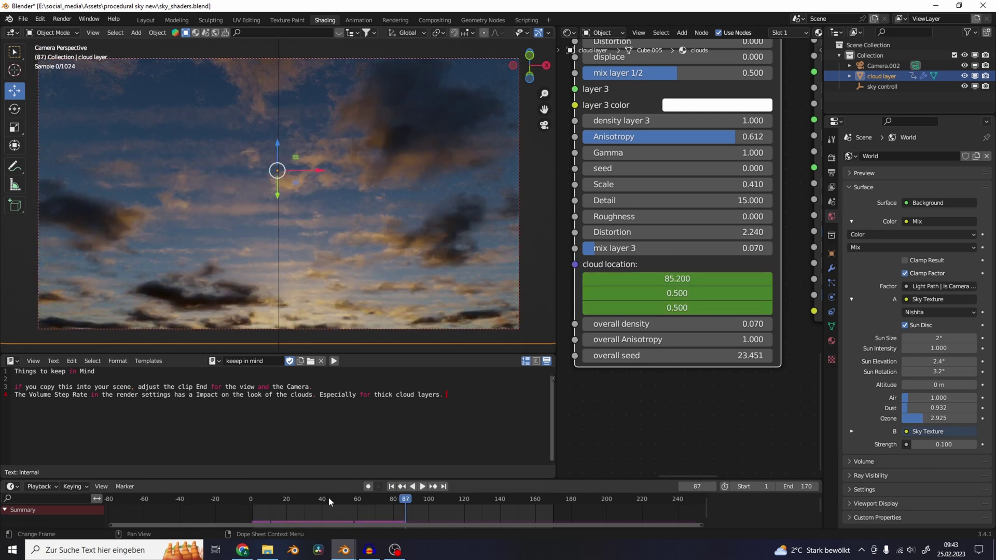
left_click(392, 487)
Connect the gravity wave node's Volume output to the Material Output's Volume input
scroll(711, 139, "down", 2)
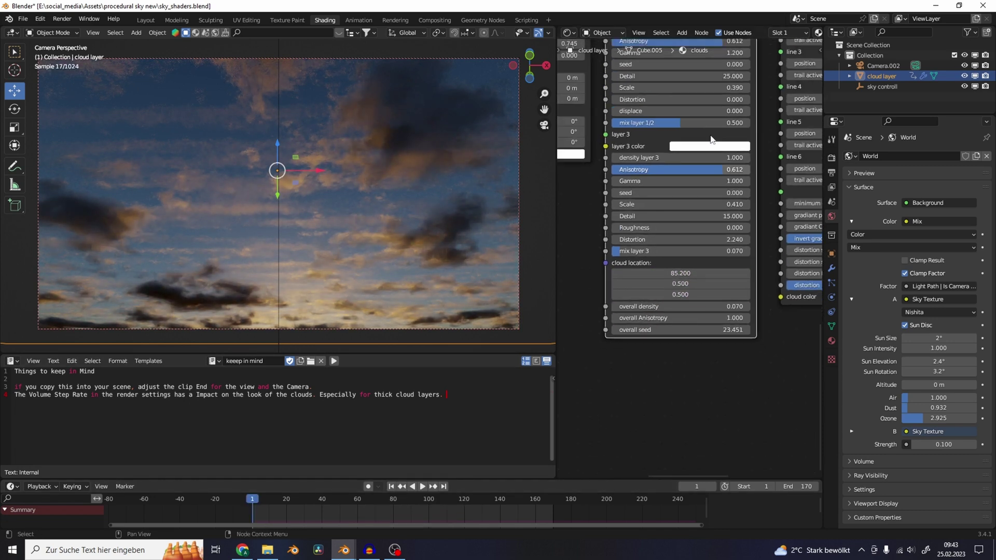
middle_click_drag(713, 111, 714, 226)
scroll(707, 173, "down", 6)
middle_click_drag(703, 155, 714, 278)
scroll(687, 171, "down", 4)
middle_click_drag(686, 170, 759, 216)
scroll(684, 215, "down", 2)
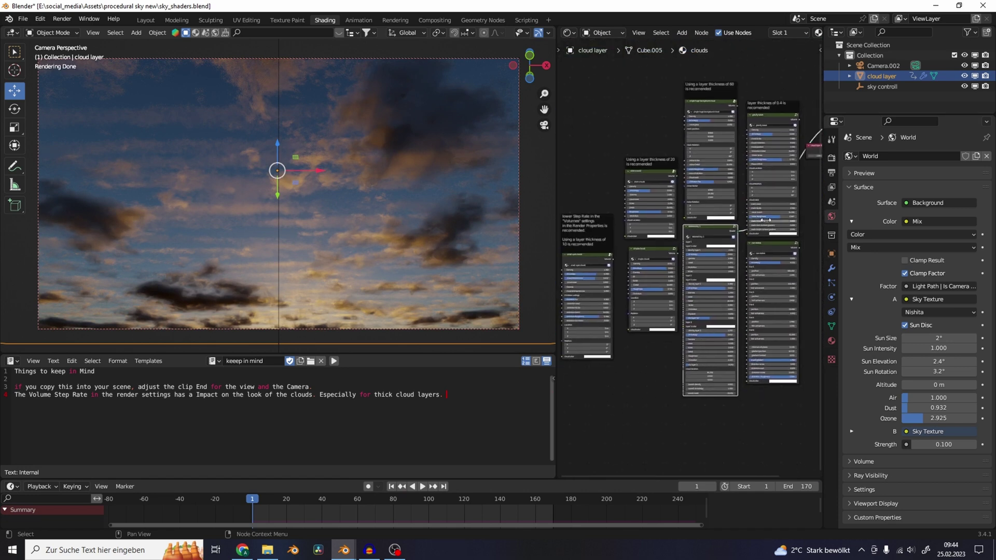
scroll(766, 220, "up", 4)
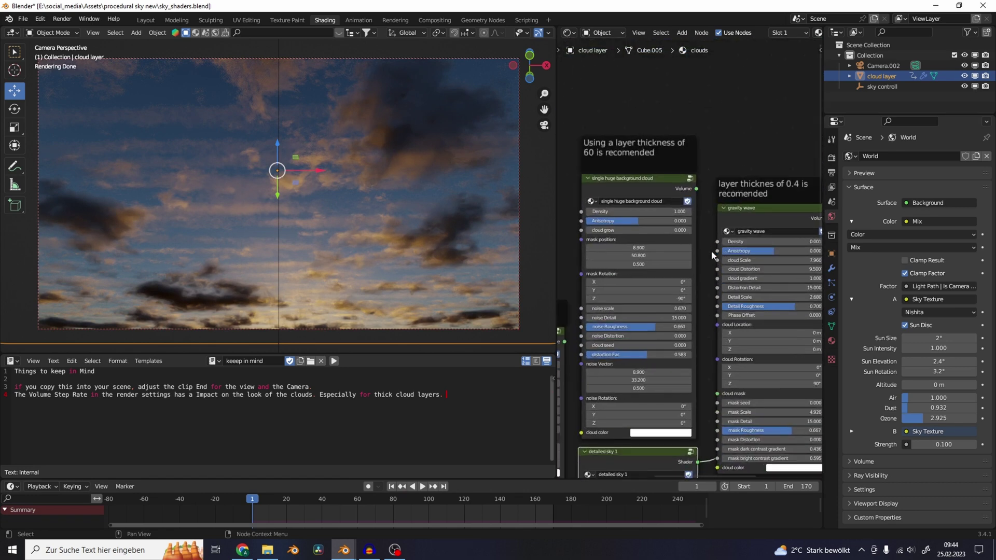
middle_click_drag(651, 327, 711, 263)
middle_click_drag(582, 444, 689, 327)
middle_click_drag(818, 154, 577, 281)
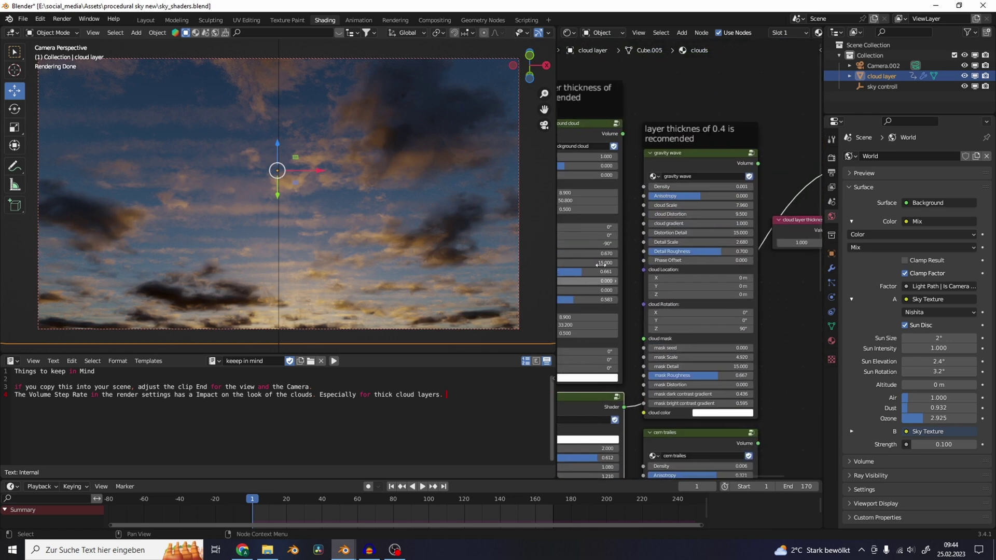
middle_click_drag(756, 166, 702, 169)
scroll(703, 167, "up", 1)
left_click_drag(703, 167, 705, 185)
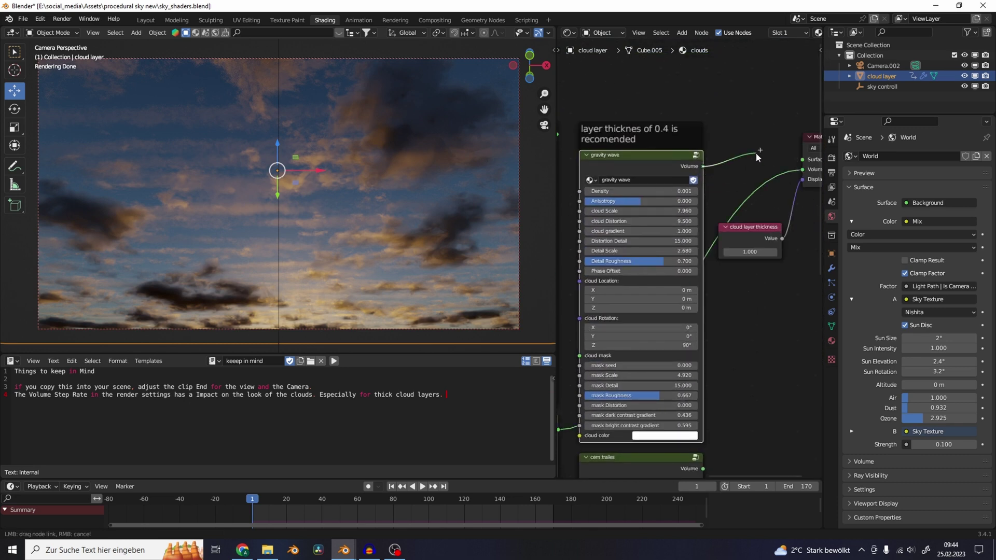
left_click_drag(758, 156, 802, 169)
Read the recommended layer thickness notes above the gravity wave and single huge background cloud nodes
scroll(686, 199, "down", 3)
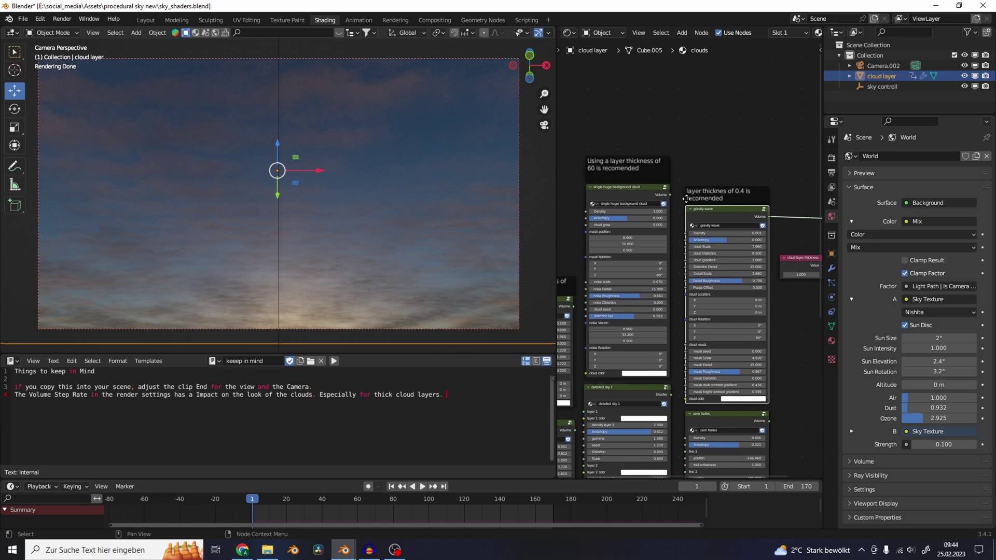
scroll(707, 167, "up", 1)
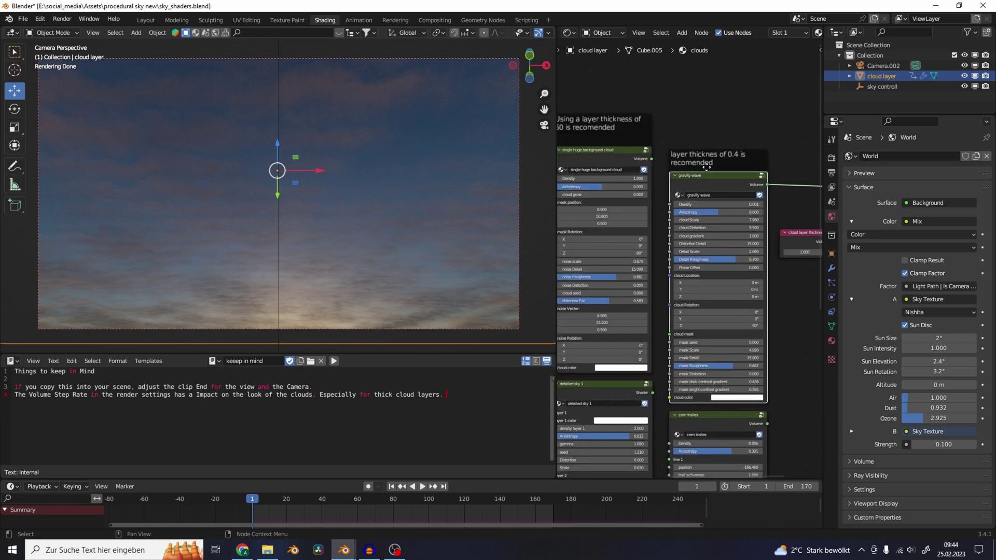
scroll(716, 269, "down", 1)
middle_click_drag(614, 152, 648, 231)
scroll(648, 231, "up", 4)
scroll(648, 230, "down", 1)
scroll(726, 260, "up", 1)
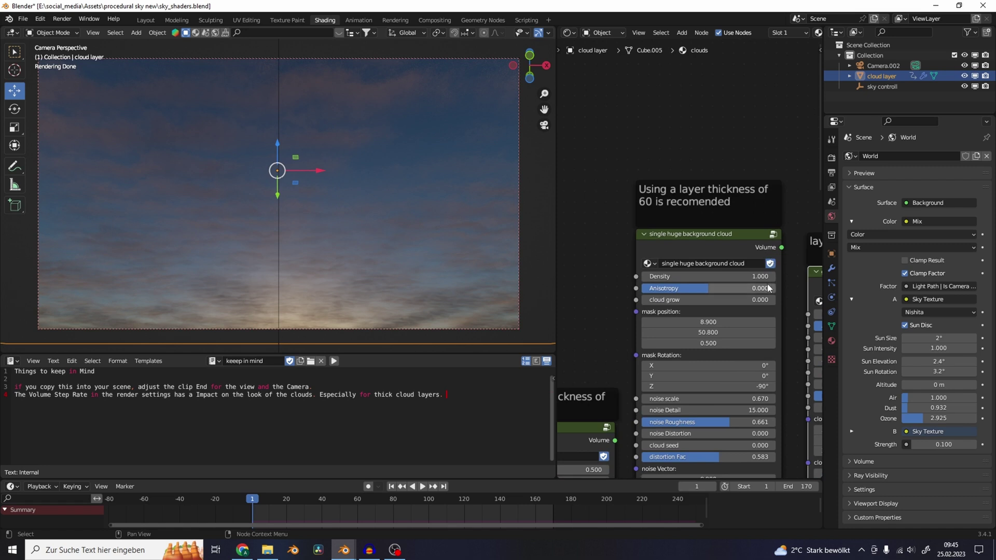
scroll(767, 283, "down", 2)
Try different values for the cloud layer thickness node
middle_click_drag(768, 283, 694, 237)
scroll(816, 267, "up", 1)
middle_click_drag(815, 267, 655, 256)
scroll(656, 256, "up", 2)
left_click(676, 286)
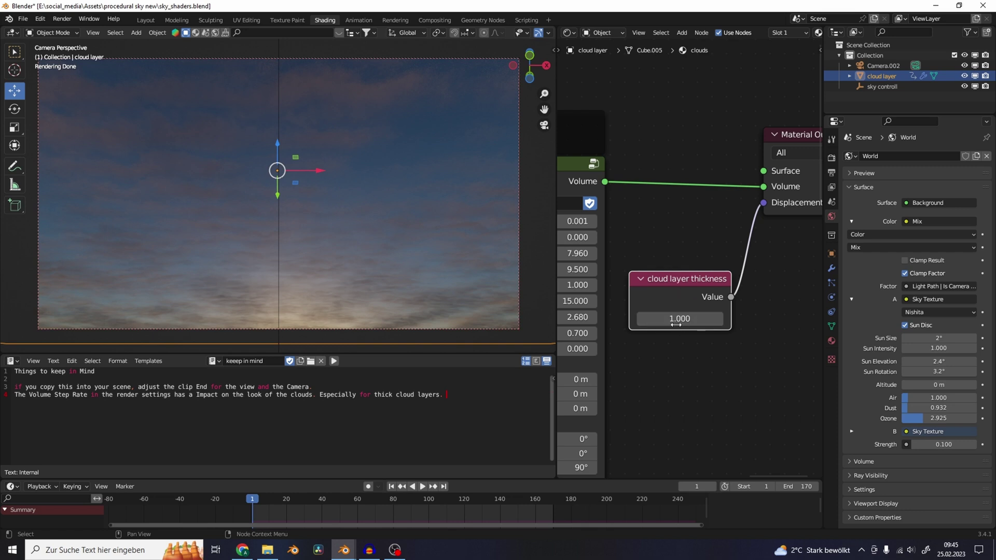
left_click_drag(672, 320, 747, 319)
key("Escape")
middle_click_drag(309, 234, 341, 231)
left_click_drag(680, 318, 794, 319)
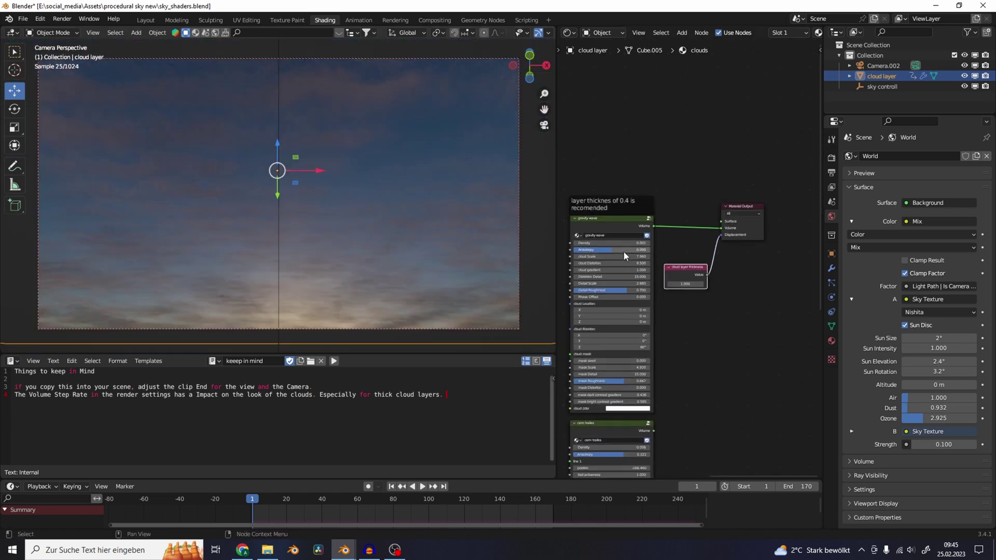
Connect the small spot clouds node's Volume output to the Material Output's Volume input
left_click_drag(683, 318, 789, 151)
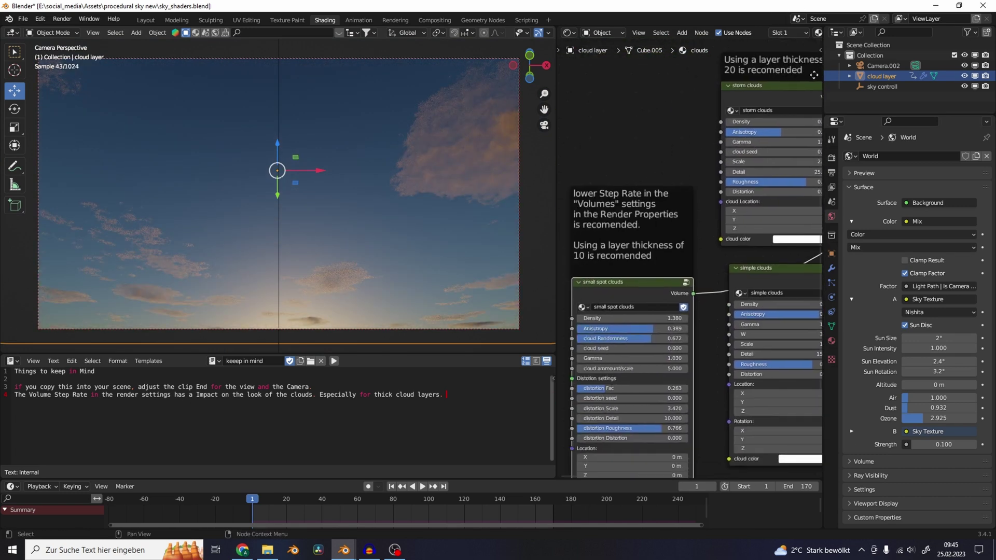
Set the cloud layer thickness node's value to 10
middle_click_drag(519, 225, 638, 225)
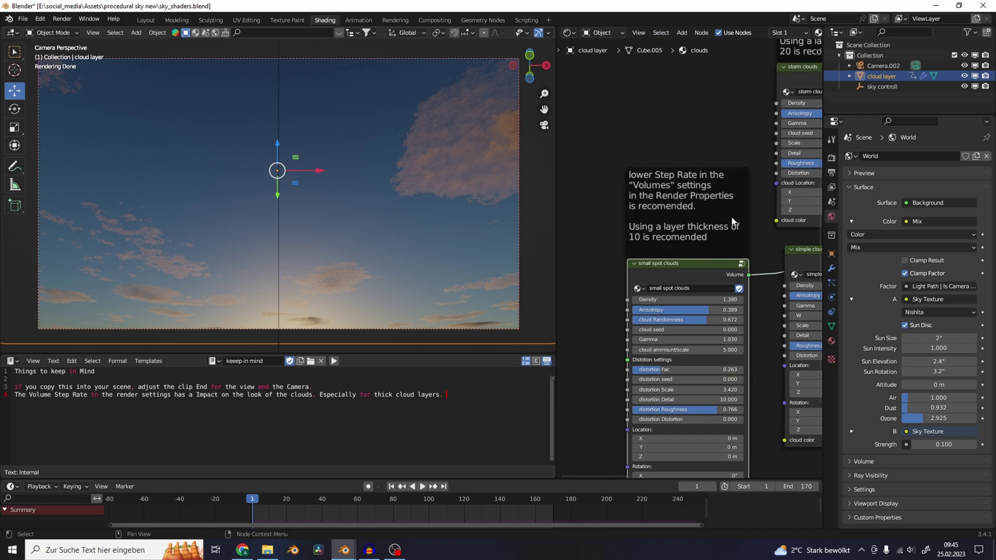
middle_click_drag(768, 196, 751, 378)
left_click(691, 219)
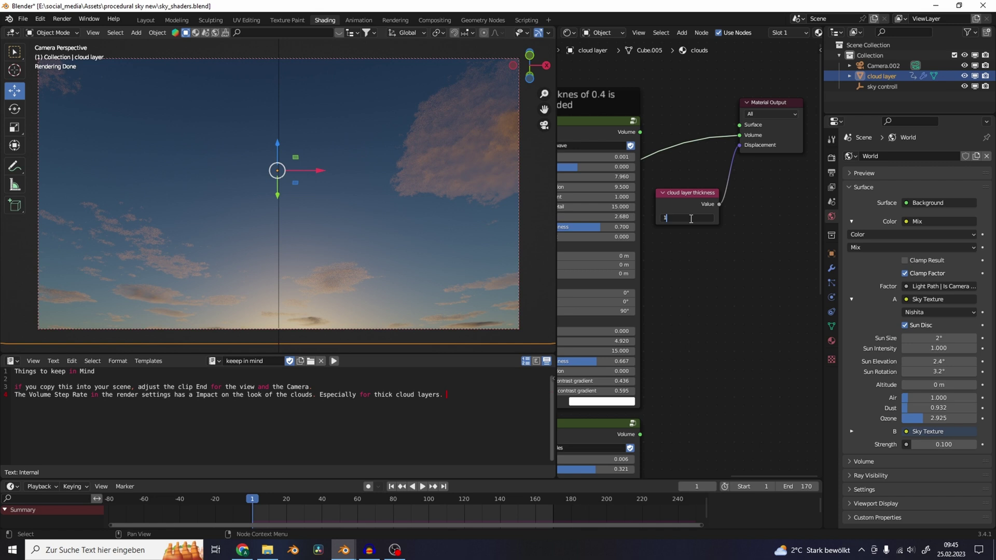
type("10")
key("Return")
Try different cloud Randomness and Density values on the small spot clouds node
scroll(718, 296, "down", 4)
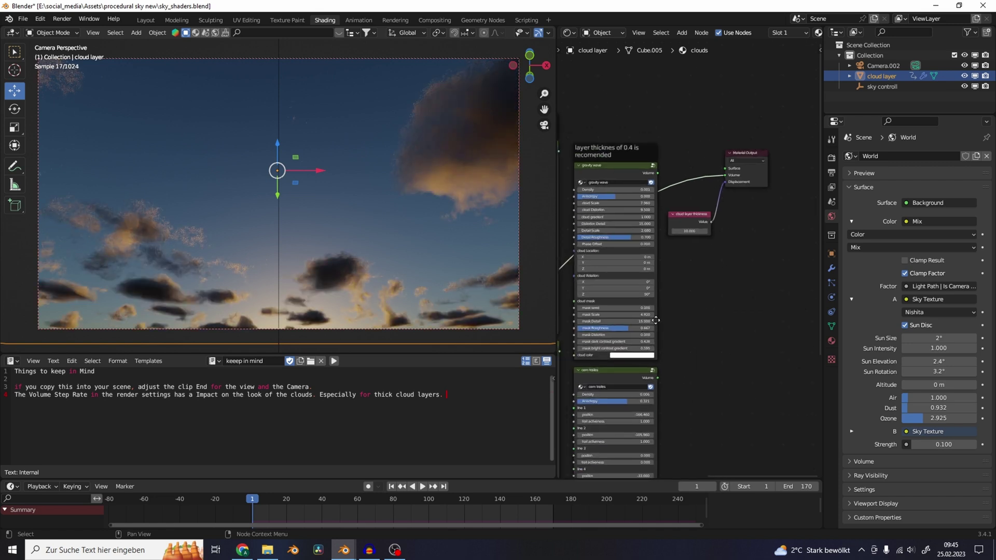
scroll(670, 359, "up", 5)
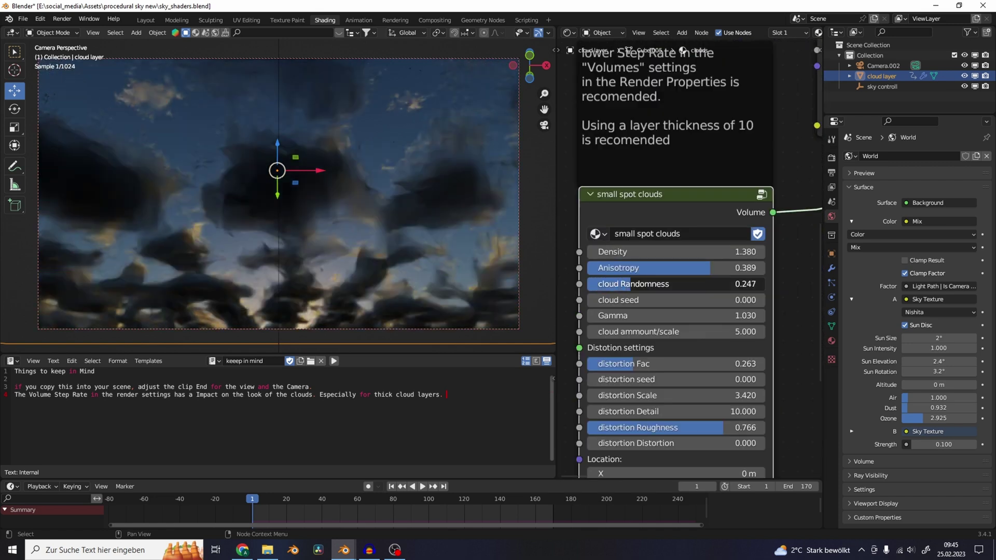
left_click_drag(631, 284, 689, 301)
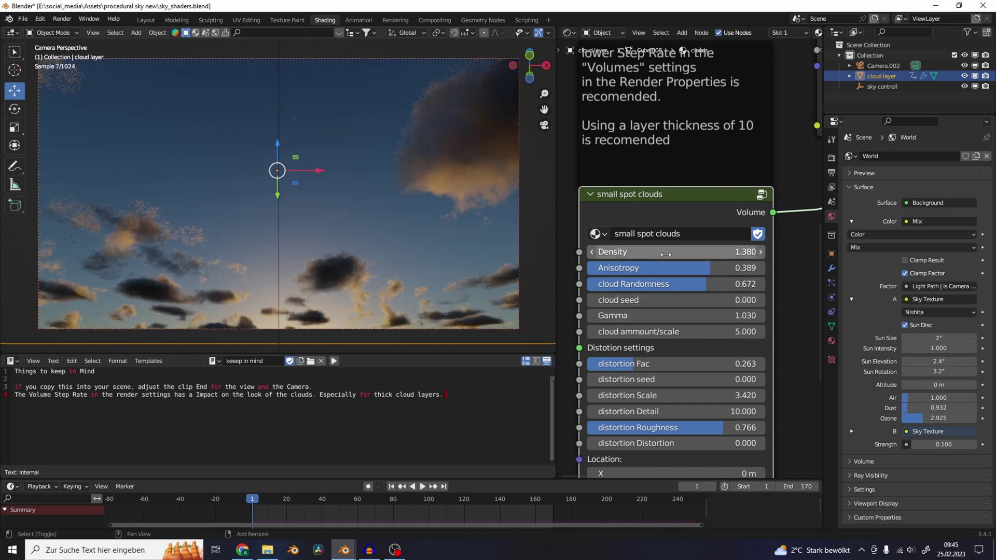
left_click_drag(665, 253, 596, 254, "shift")
key("Escape")
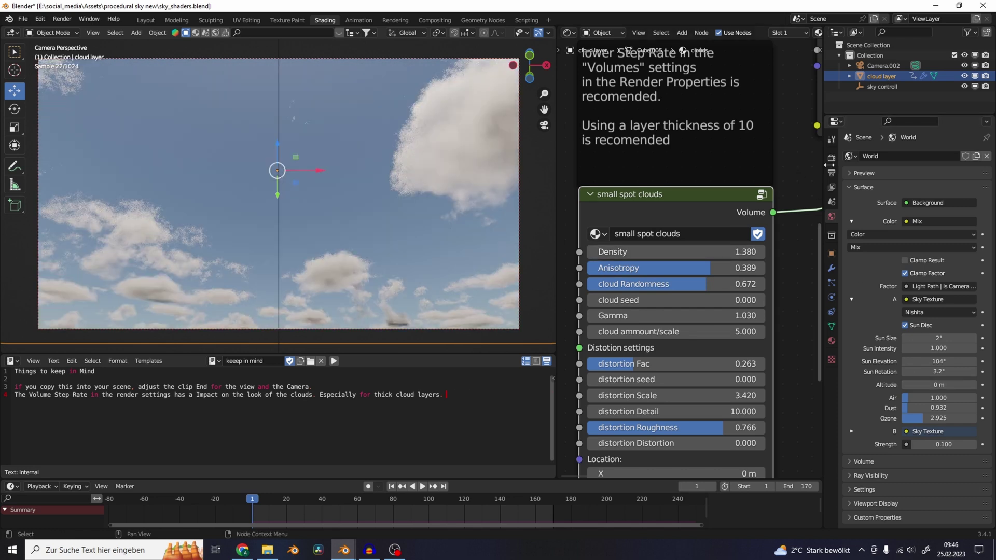
Set the volume step rate for the viewport to 1 in the render properties
left_click(832, 158)
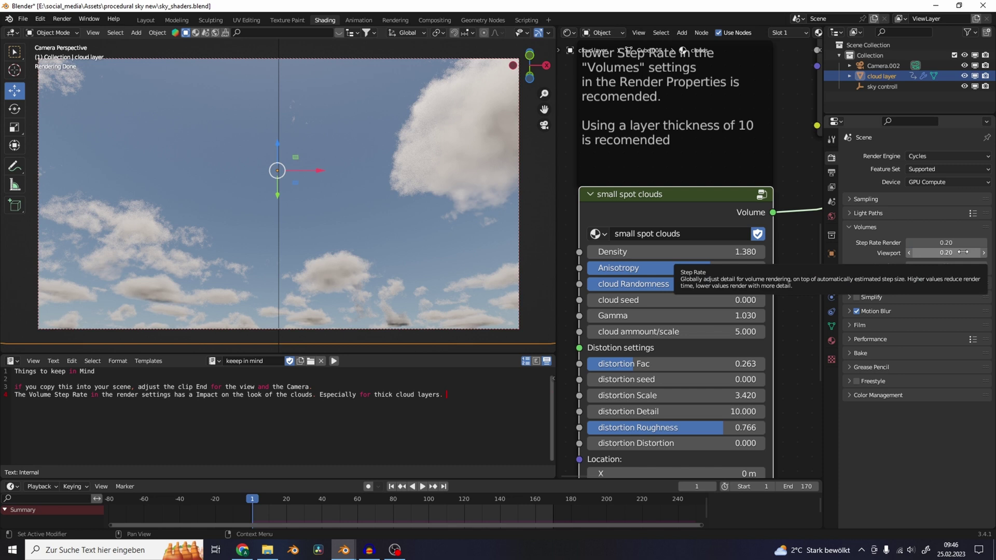
left_click(963, 252)
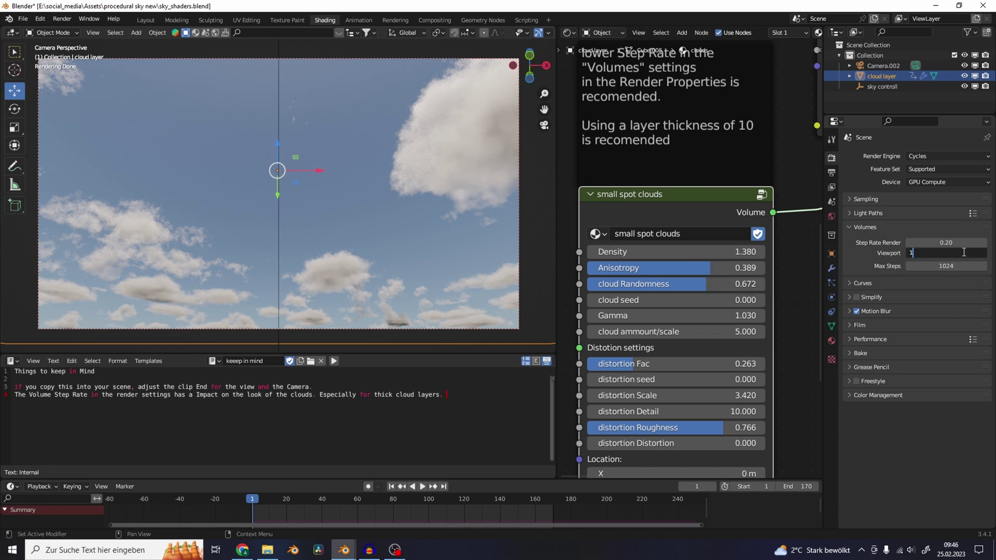
type("1")
key("Return")
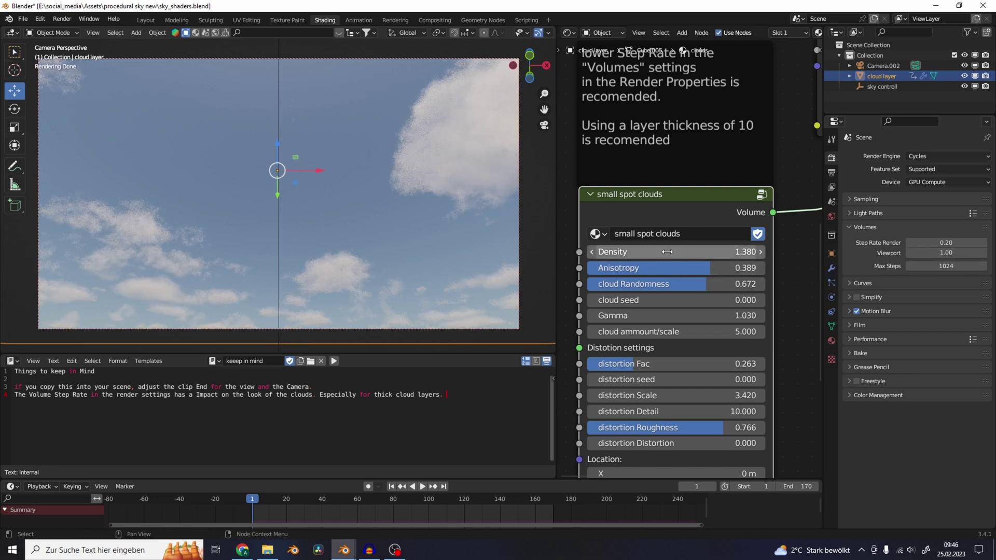
Try raising the small spot clouds node's Density to about 60 and open the viewport volume step rate for editing
left_click_drag(667, 252, 844, 252)
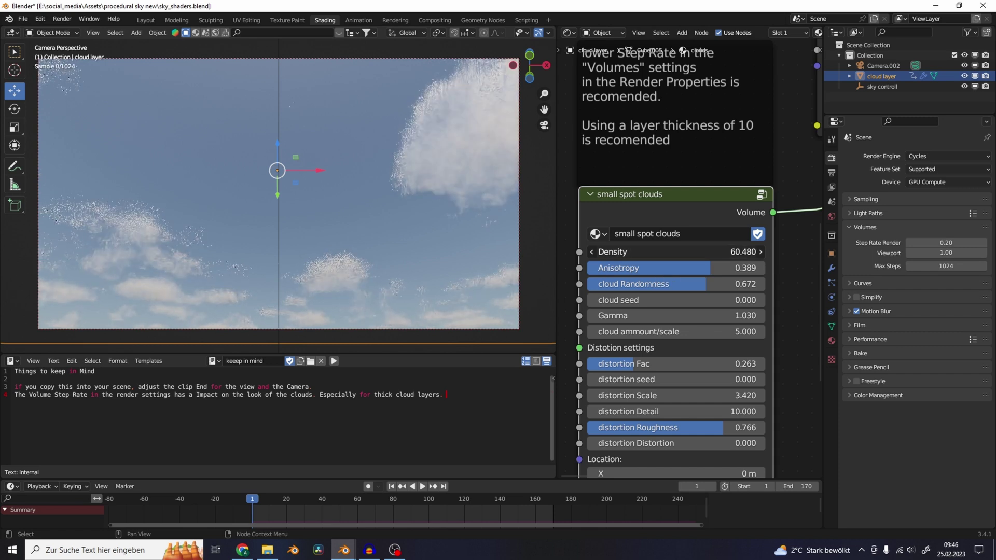
key("Escape")
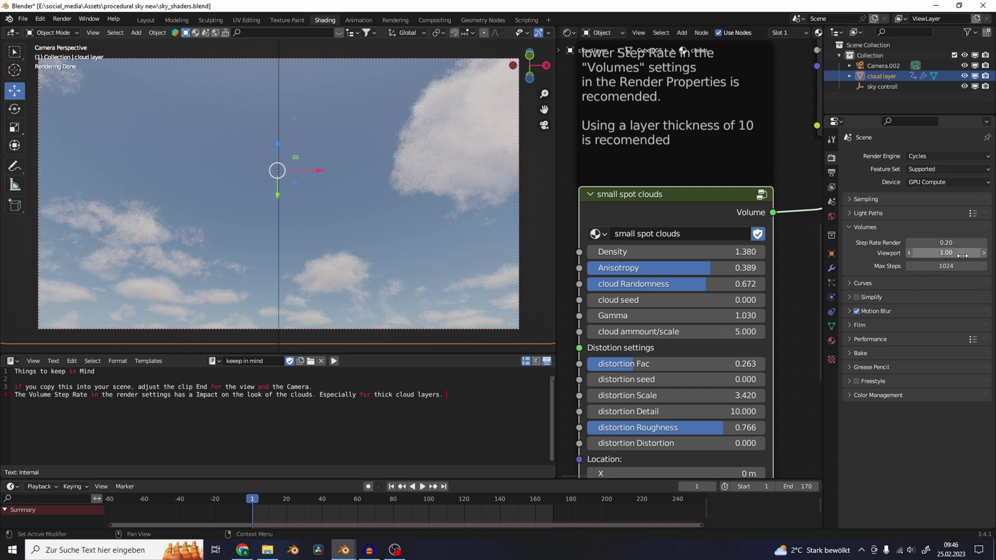
left_click(962, 256)
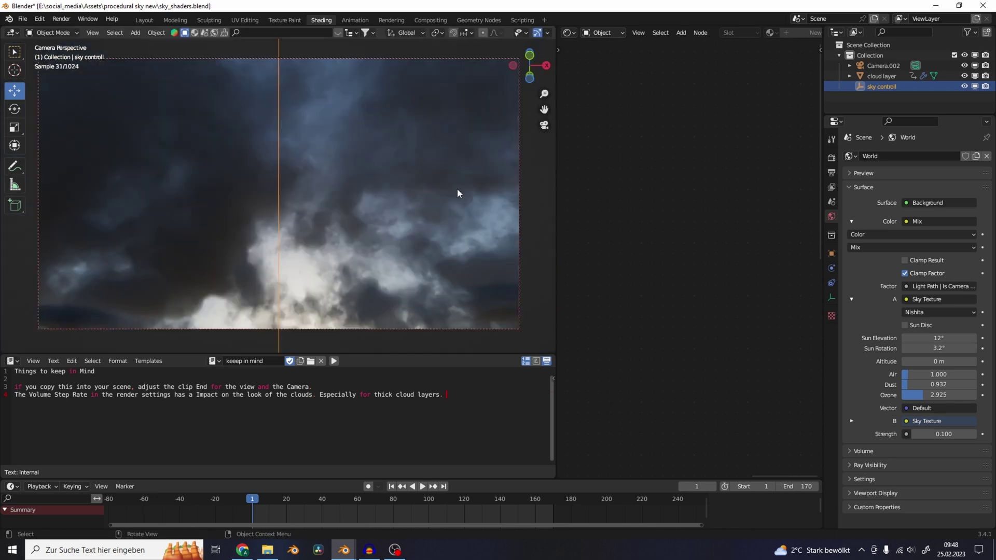
Copy the cloud layer object and switch to the Blender window with the savane_scene tutorial file
left_click(882, 77)
key("ctrl+c")
left_click(427, 157)
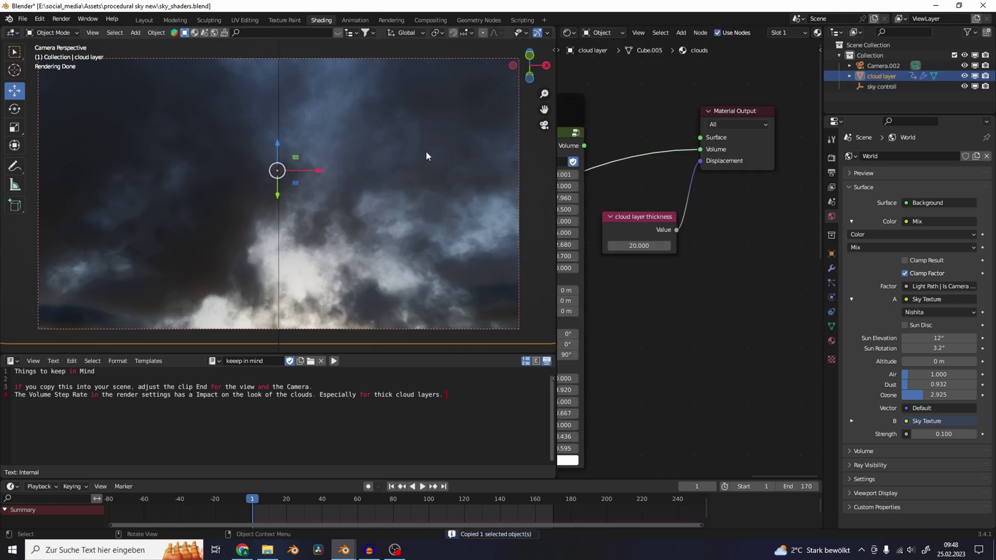
mouse_move(344, 550)
left_click(282, 493)
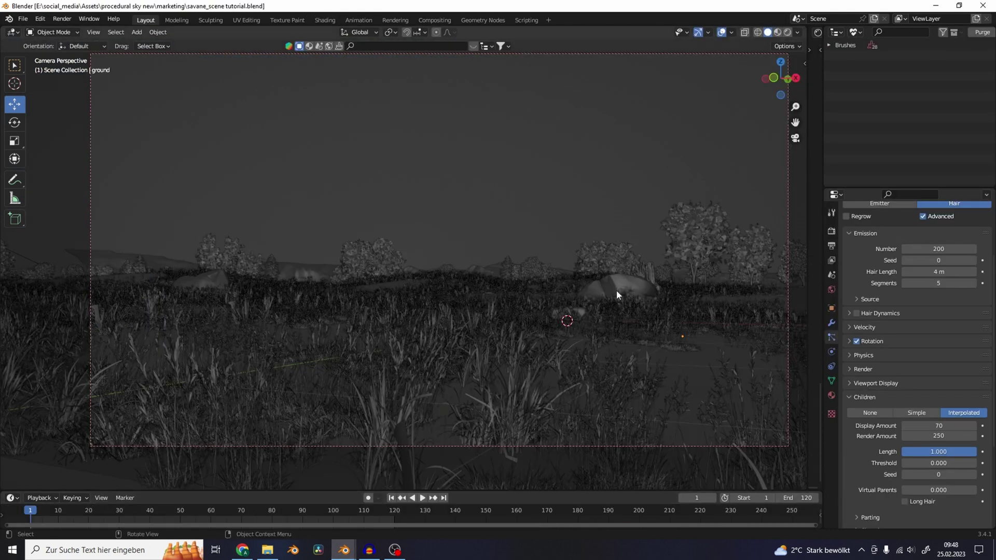
Show the View Layer contents in the outliner and create a new collection named sky
left_click(856, 32)
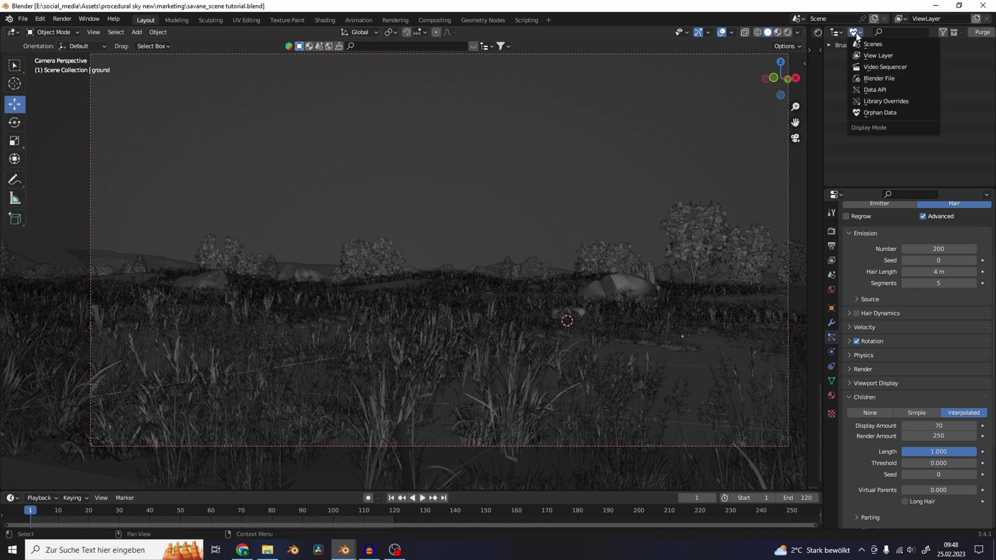
left_click(881, 56)
key("c")
double_click(883, 65)
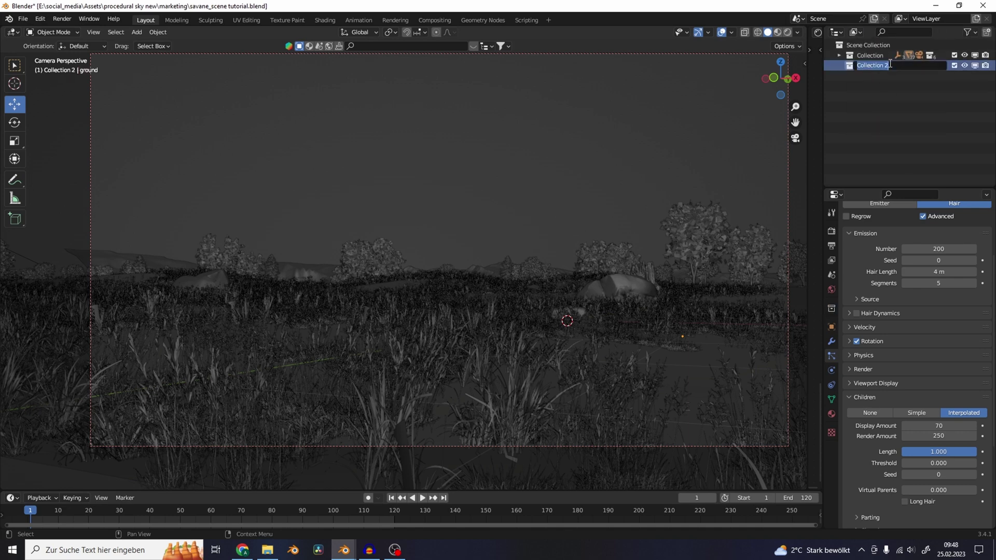
type("sky")
key("Return")
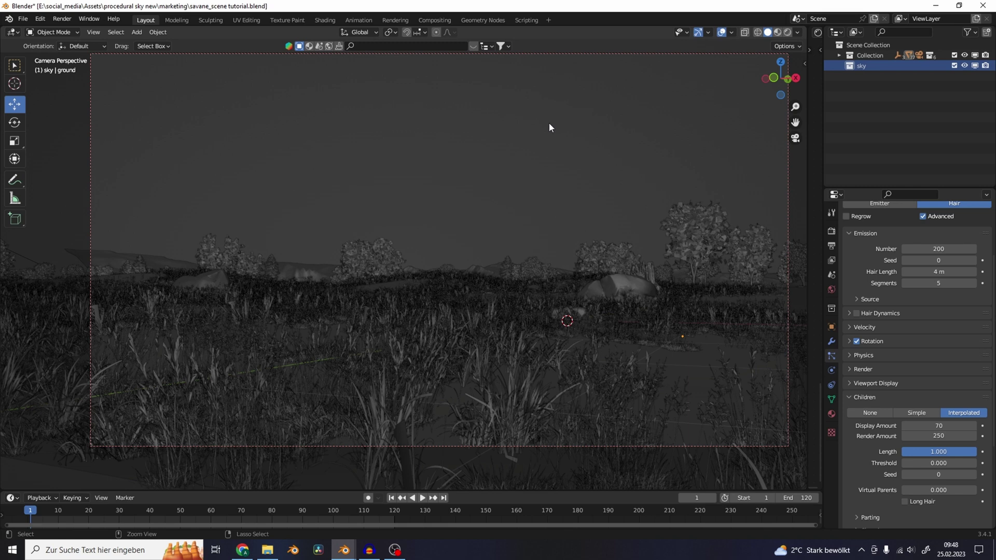
Paste the copied sky objects into the sky collection and select only the cloud layer
key("ctrl+v")
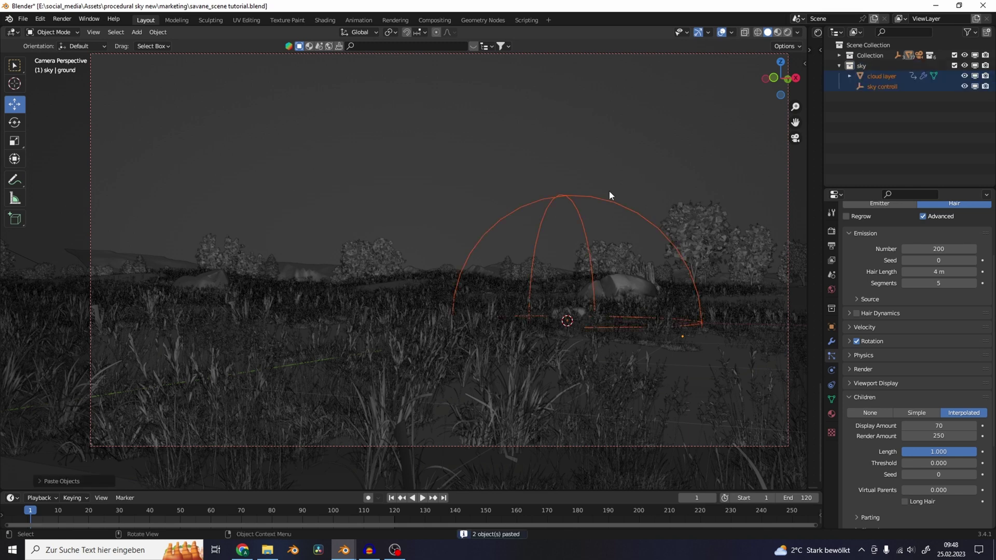
left_click(892, 77)
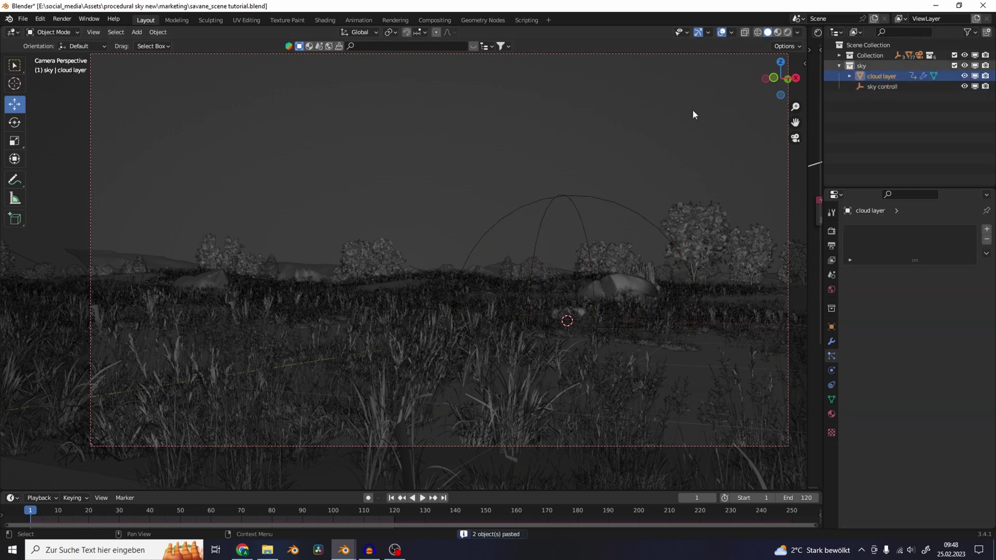
middle_click_drag(646, 159, 628, 167, "shift")
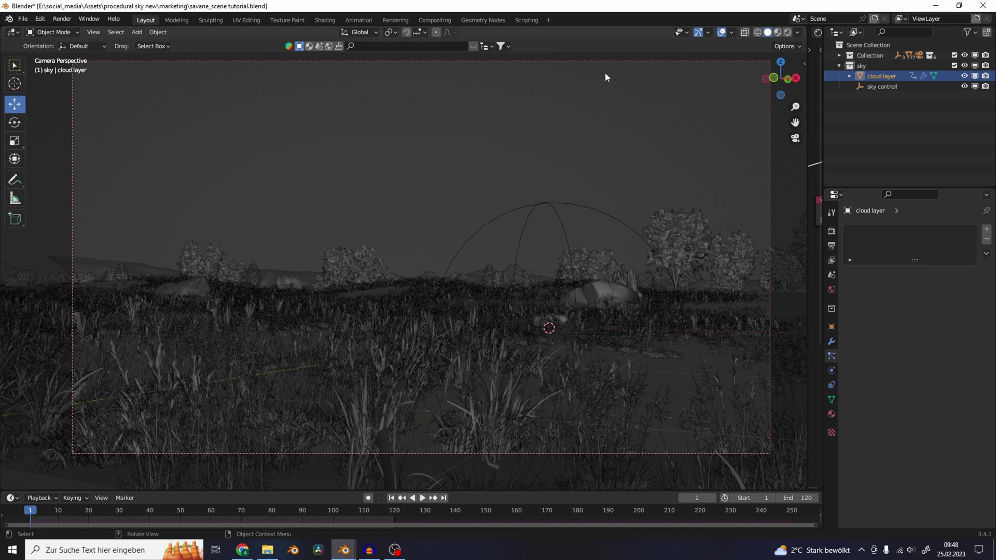
Set the clip end to 1000000 m for both the scene camera and the 3D viewport
left_click(621, 60)
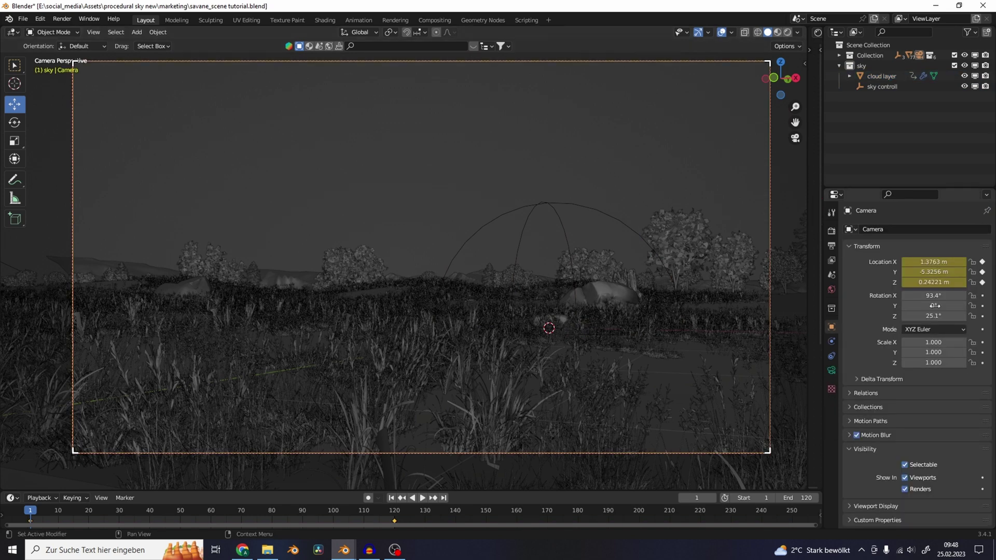
left_click(832, 371)
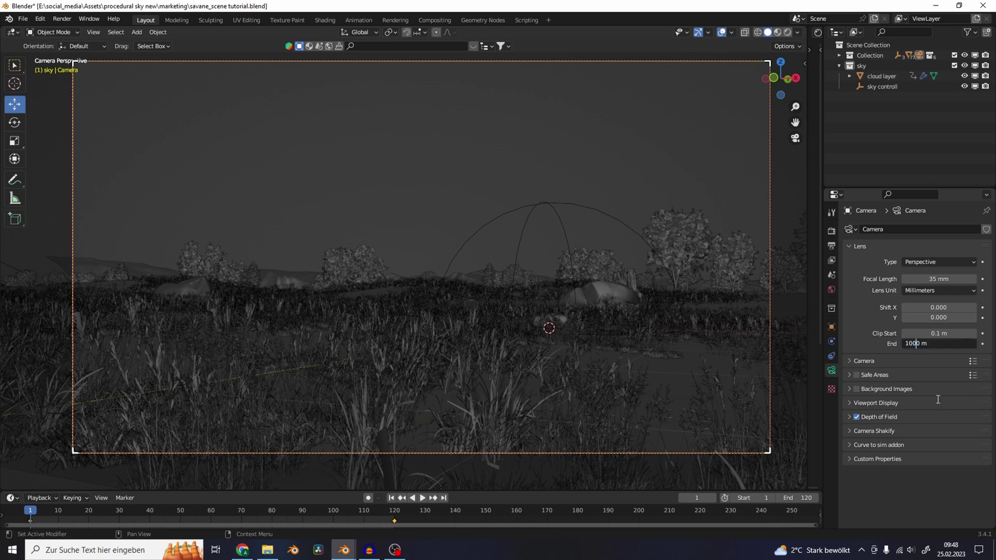
key("Return")
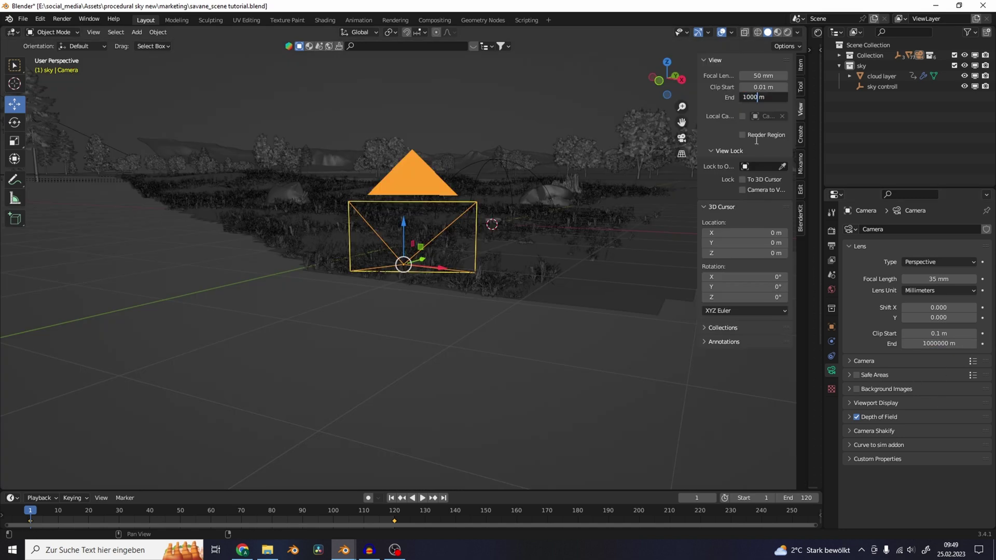
key("Return")
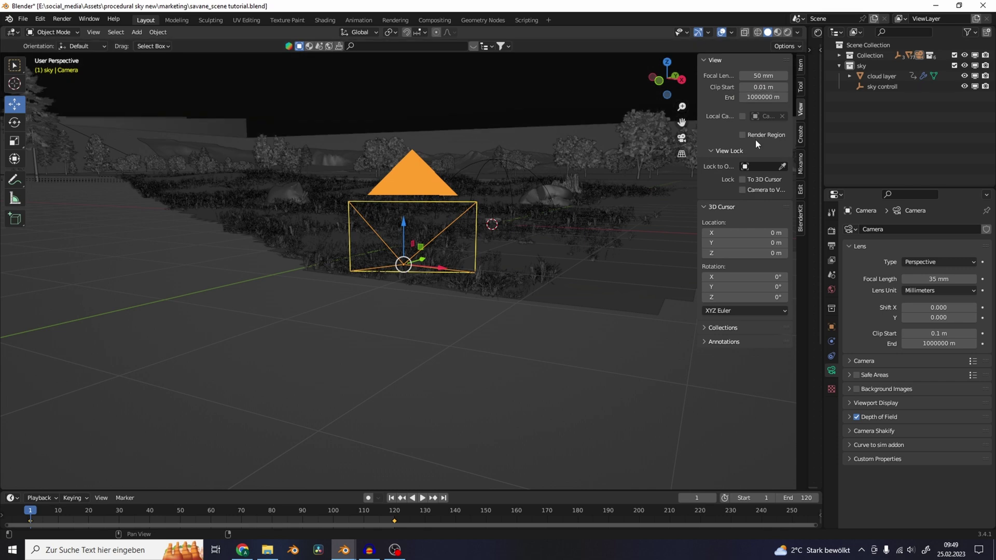
Return to the camera view, select the cloud layer and preview the scene with rendered shading
middle_click_drag(404, 203, 380, 193)
key("KP_0")
left_click(473, 209)
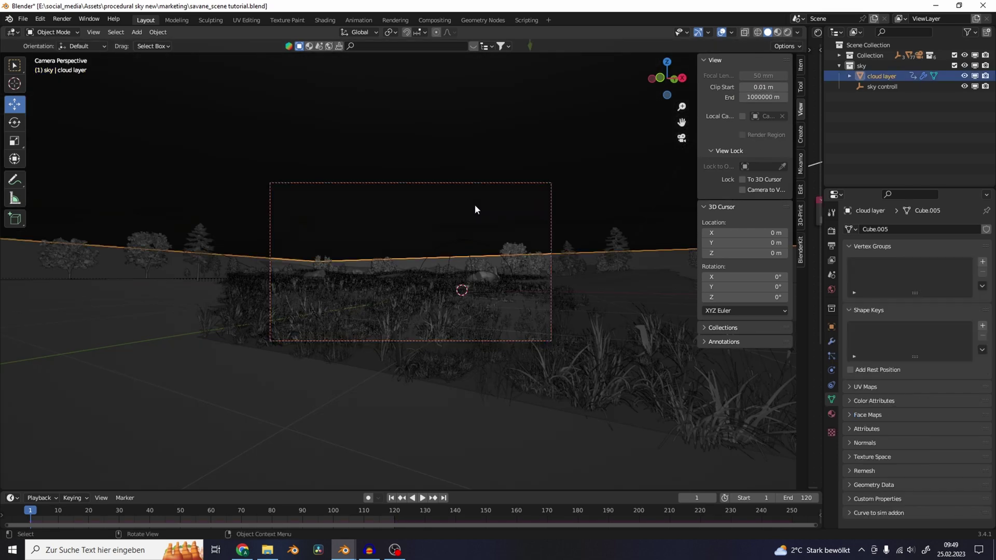
left_click(787, 32)
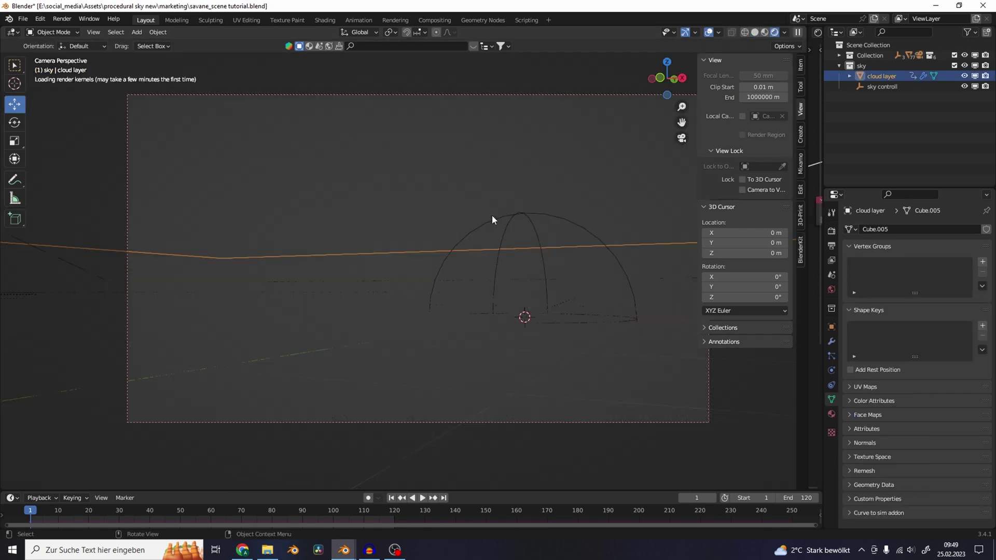
key("n")
scroll(473, 230, "up", 1)
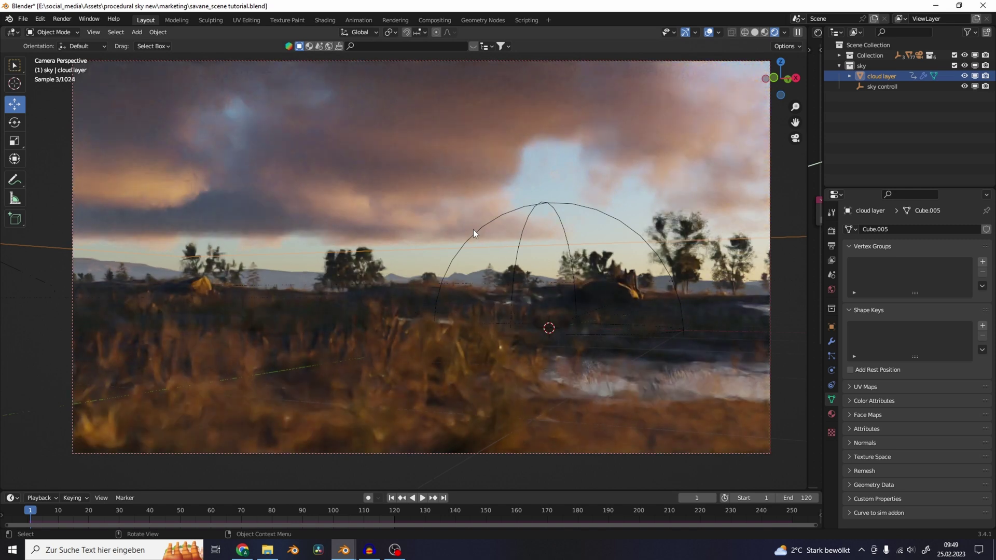
Move the cloud layer about 89000 m along the global Y axis and adjust its position in camera view
left_click_drag(453, 233, 635, 161)
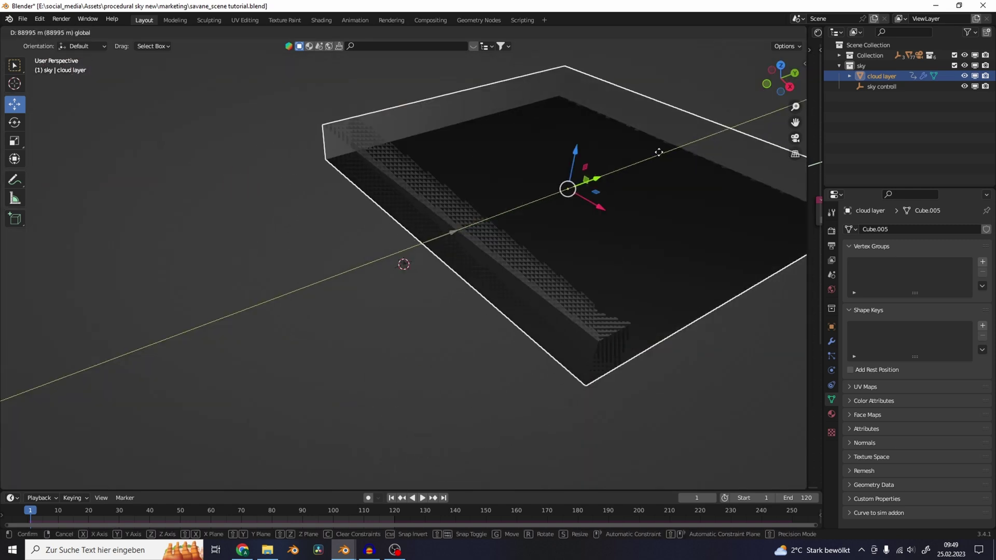
key("KP_0")
left_click_drag(423, 238, 459, 238)
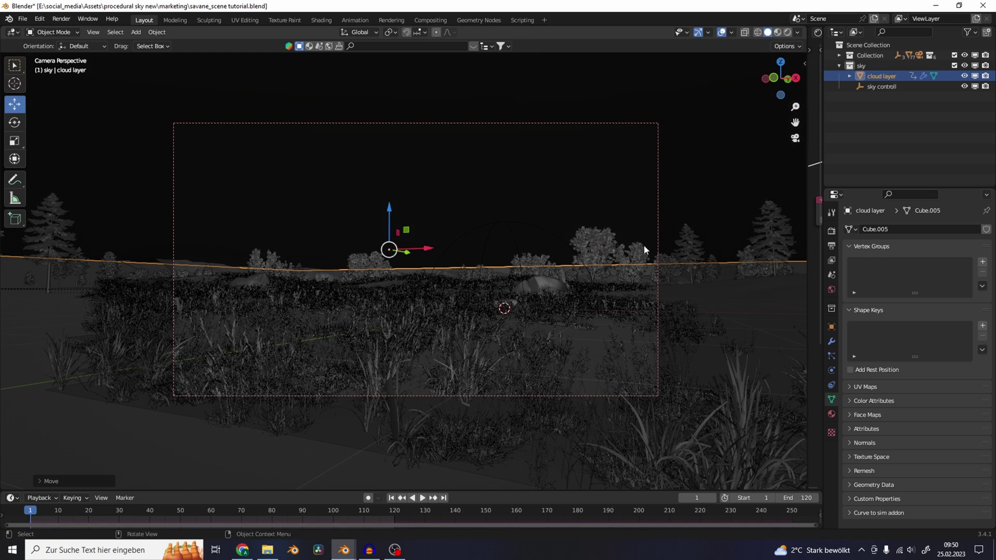
Rotate the cloud layer about the Z axis to face the camera and tilt it slightly about its local X axis
key("r")
key("z")
left_click(667, 249)
scroll(666, 249, "up", 1)
key("r")
key("x")
key("x")
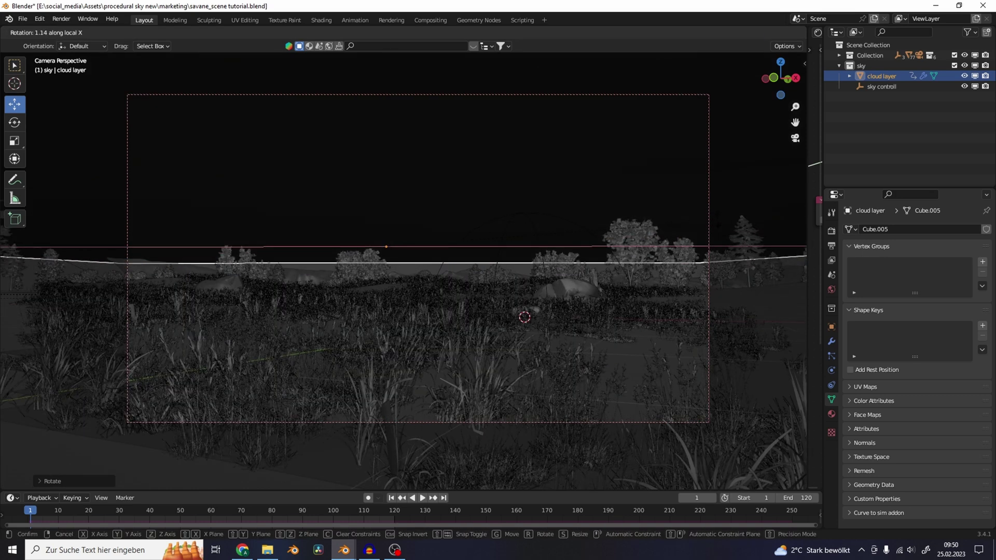
left_click(570, 258)
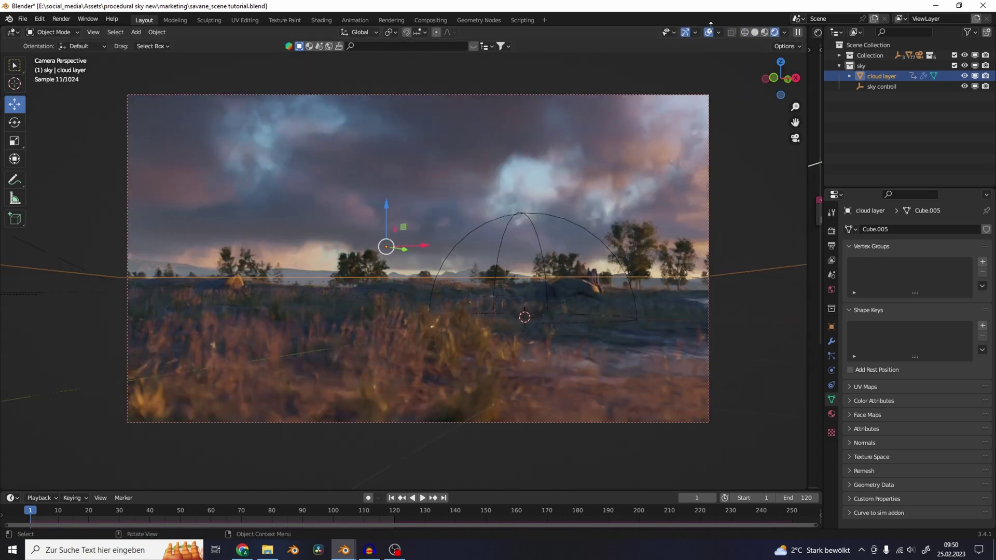
Hide the viewport overlays and adjust the world sky texture's Sun Elevation, ending at 1.2°
left_click(709, 32)
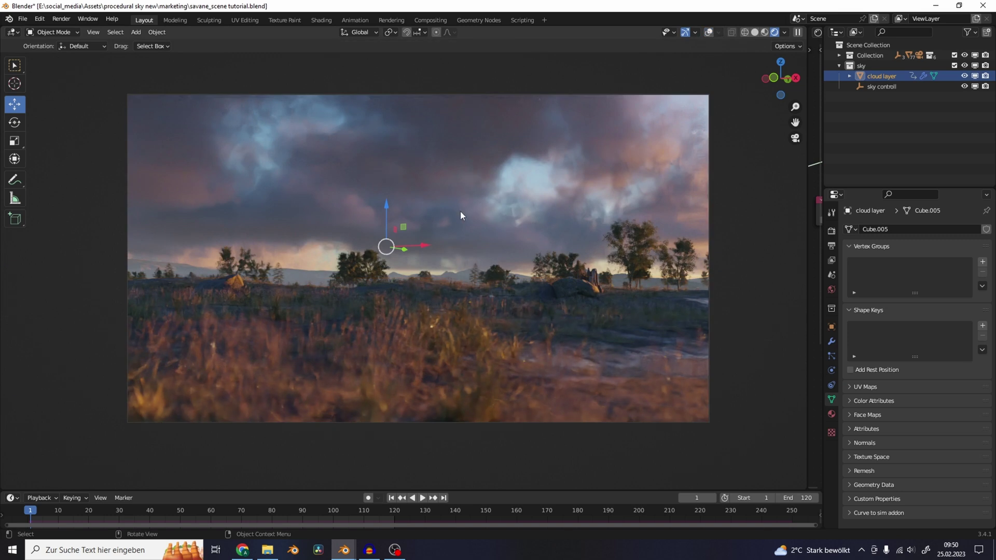
left_click(832, 289)
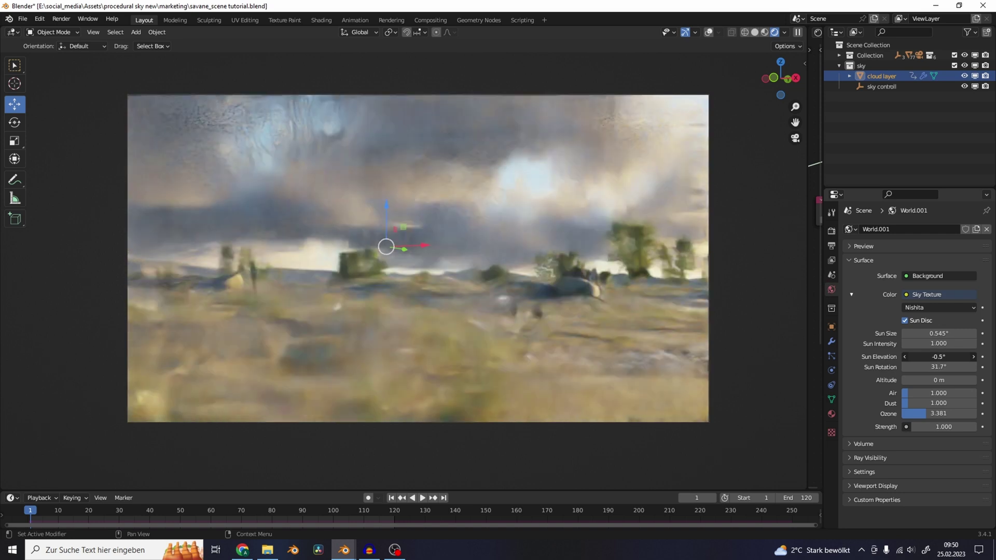
left_click_drag(939, 357, 894, 368)
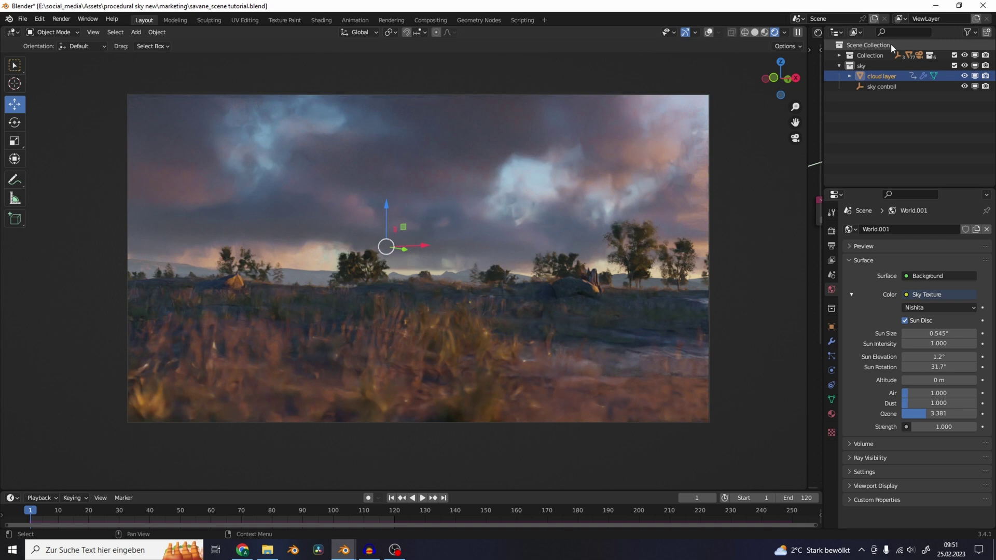
Enlarge the cloud layer's node editor and connect the gravity wave node's Volume to the Material Output's Volume
left_click_drag(807, 170, 441, 170)
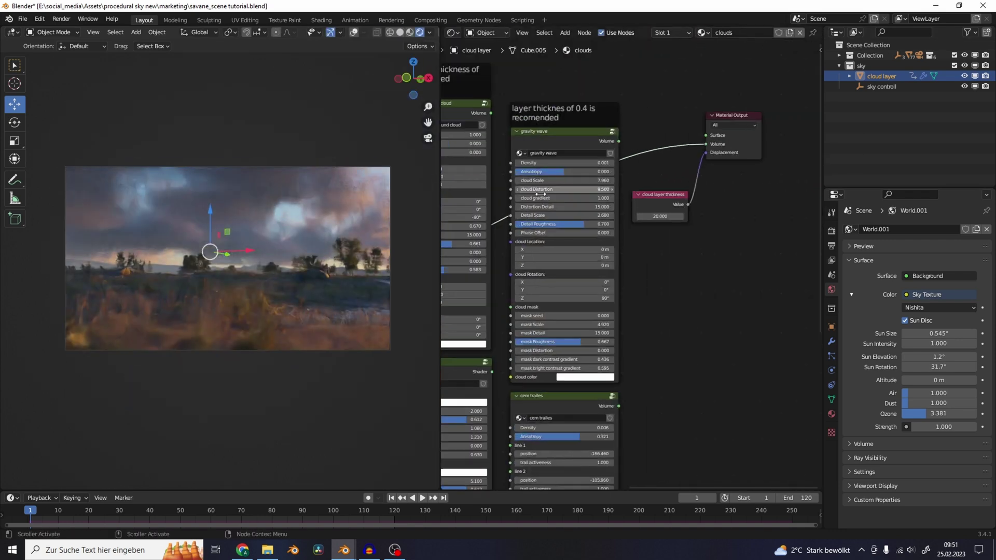
scroll(641, 130, "up", 4)
middle_click_drag(642, 130, 643, 177)
middle_click_drag(689, 144, 647, 163)
left_click_drag(633, 163, 785, 168)
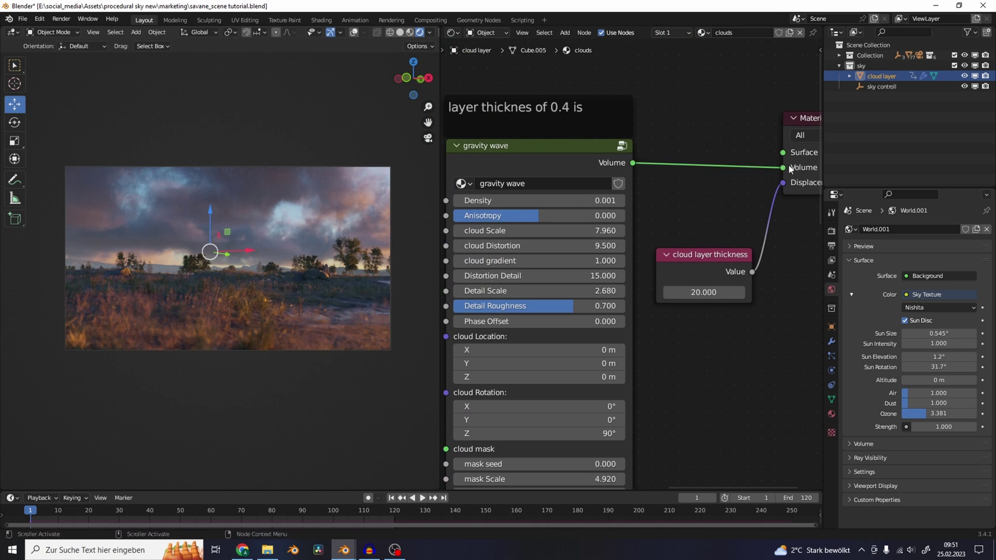
Set the cloud layer thickness value to 0.4 for the gravity wave clouds
scroll(743, 253, "up", 2)
left_click(739, 304)
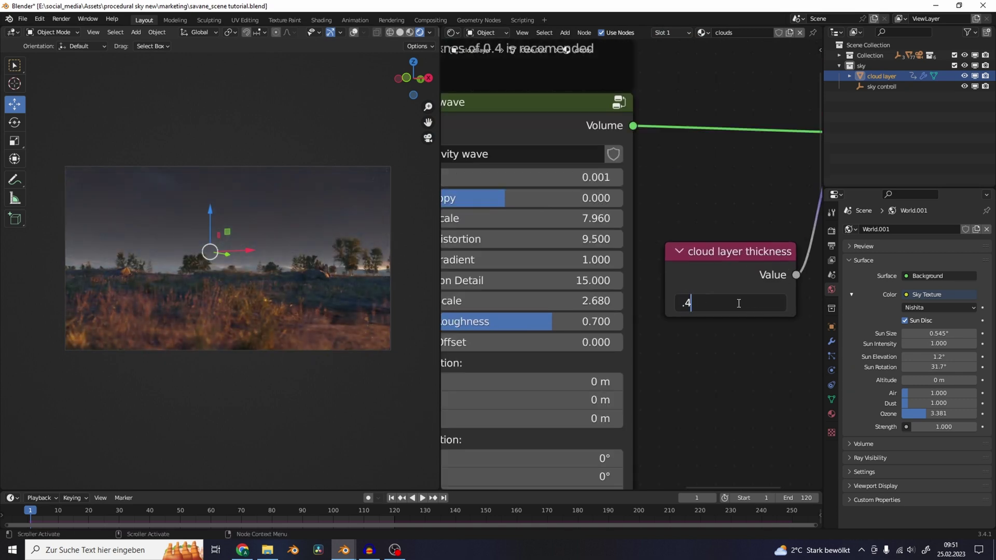
key("Return")
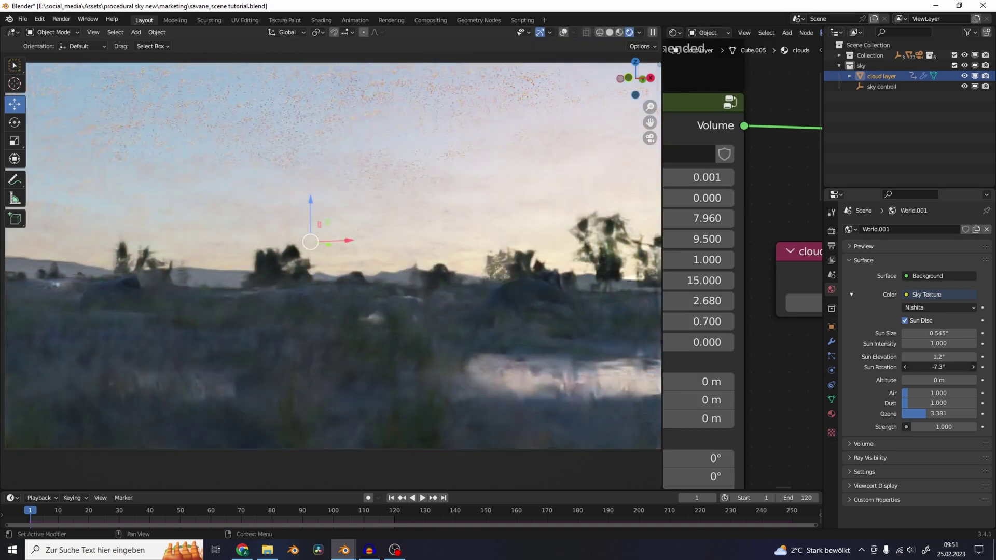
Set the sky texture's Sun Rotation to -20.5° and Sun Elevation to -2.7°
left_click_drag(956, 366, 934, 358)
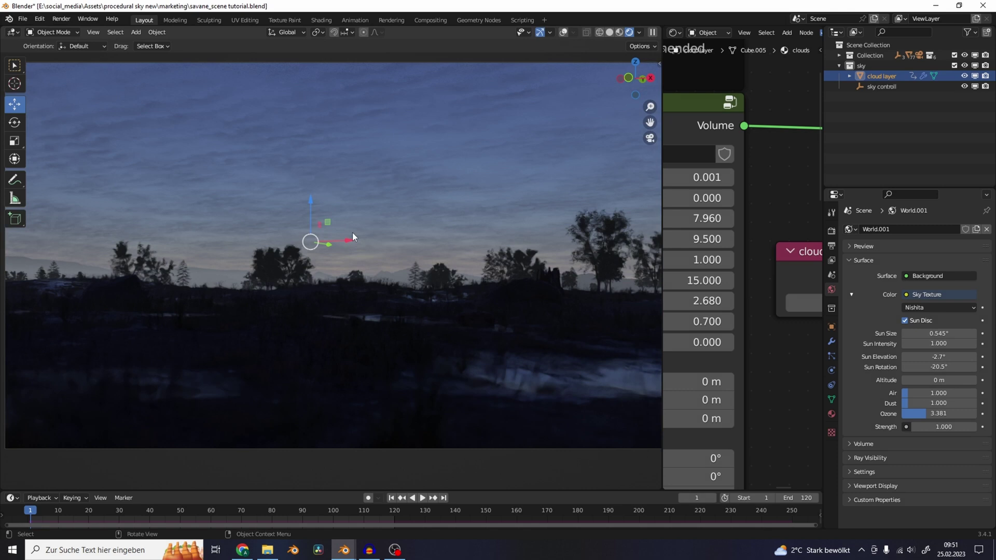
scroll(334, 227, "down", 1)
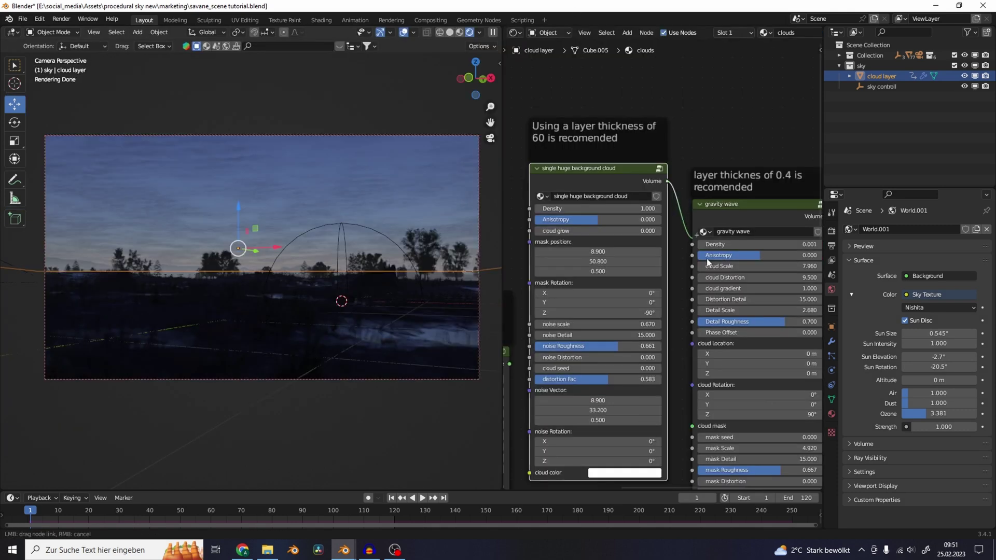
Connect the single huge background cloud to the Material Output's Volume, with mask position Y at 133.2 and Sun Elevation at 3.3°
left_click_drag(848, 229, 707, 221)
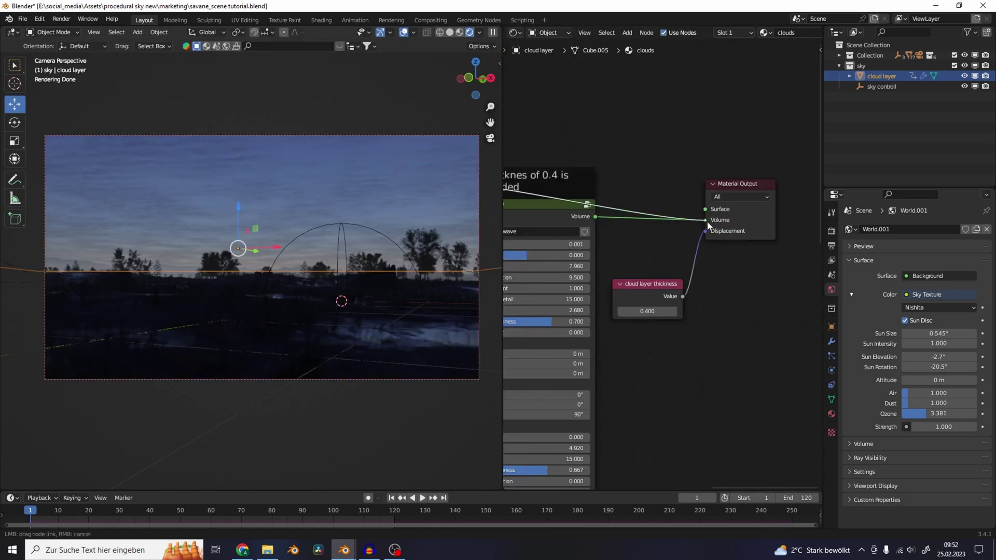
key("Return")
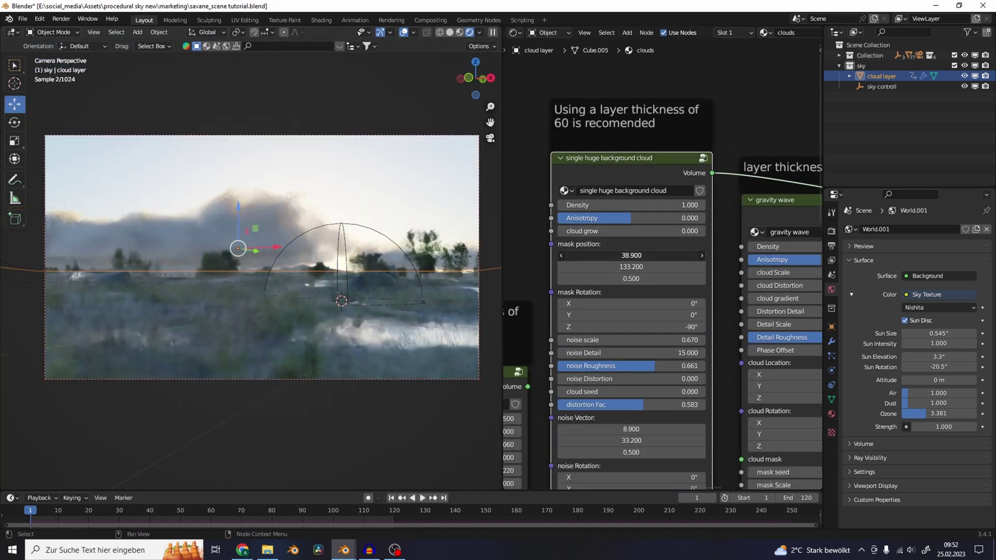
left_click(831, 230)
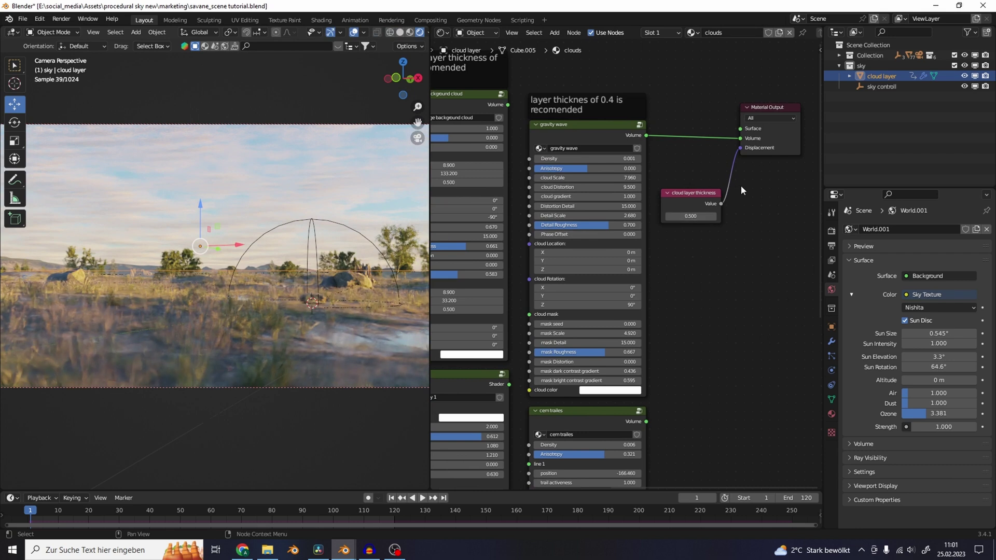
Move the Material Output and cloud layer thickness nodes aside and insert a Mix Shader after the gravity wave node
left_click_drag(682, 75, 805, 274)
left_click_drag(701, 207, 762, 280)
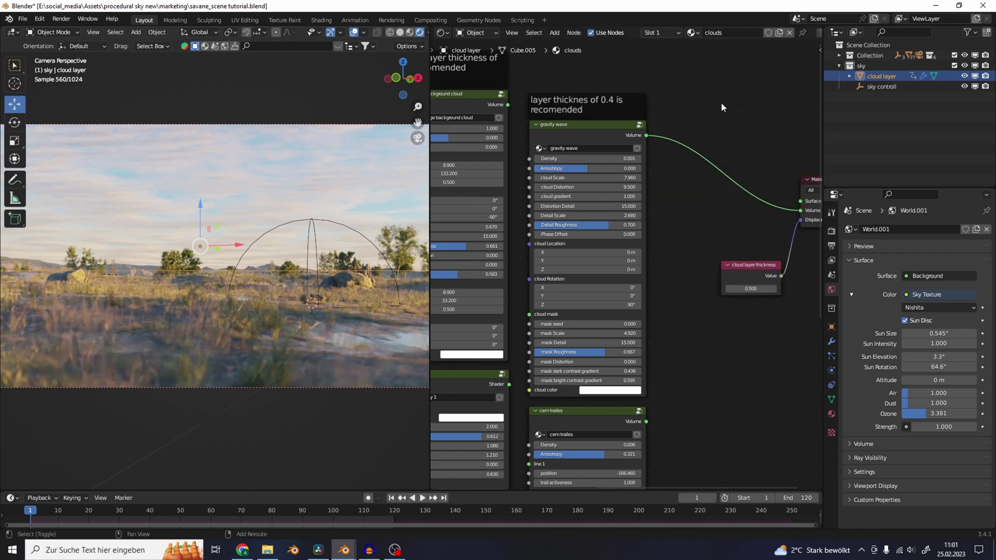
key("shift+a")
type("mi")
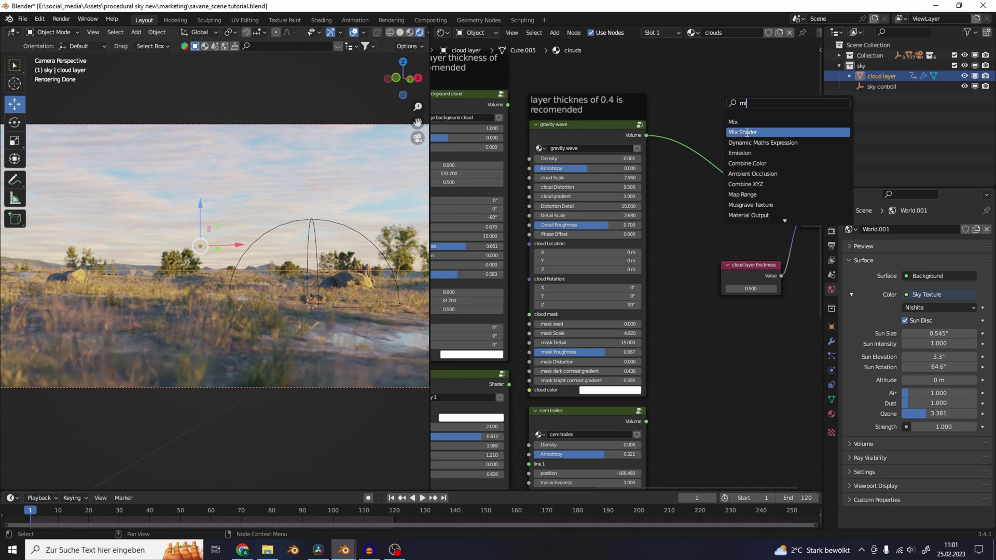
left_click(745, 133)
left_click(745, 196)
Connect the detailed sky 1 node's Shader output to the Mix Shader's second shader input
scroll(690, 275, "down", 5)
middle_click_drag(584, 366, 649, 300)
scroll(612, 293, "up", 4)
middle_click_drag(590, 292, 619, 286)
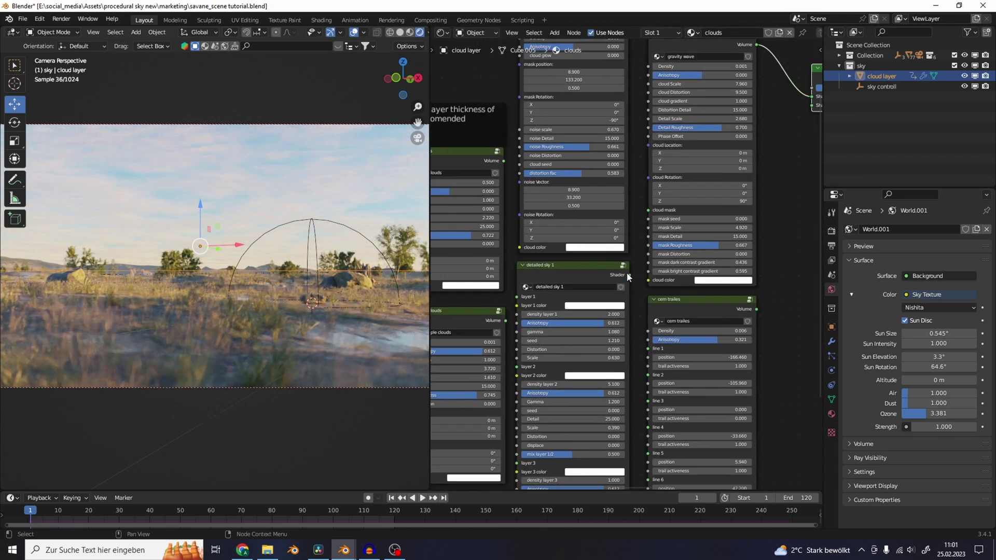
left_click_drag(628, 276, 748, 135)
Add a Noise Texture and connect its Fac output to the Mix Shader's Fac input
type("noi")
key("Return")
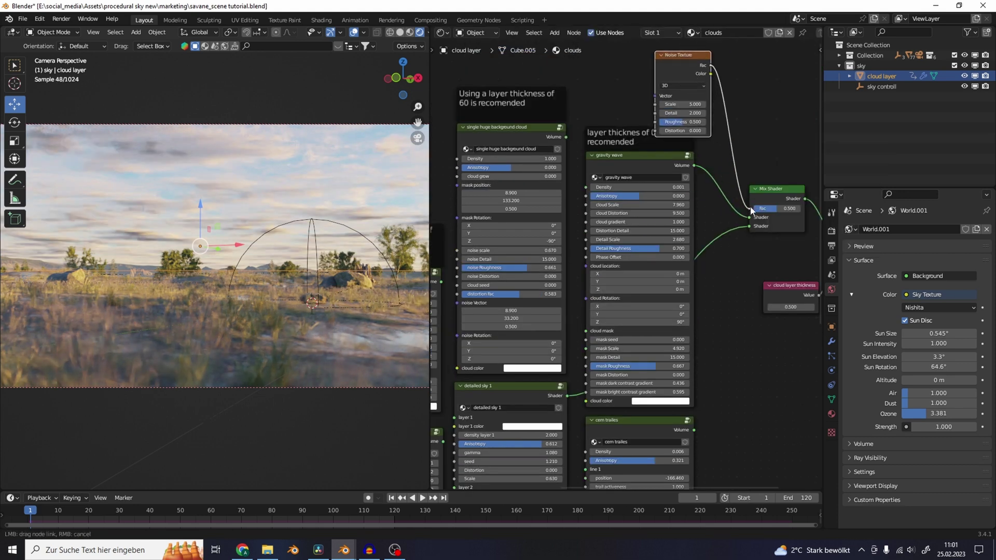
middle_click_drag(761, 107, 750, 123)
Insert a ColorRamp between the Noise Texture and the Mix Shader's Fac input
key("shift+a")
left_click(750, 124)
type("col")
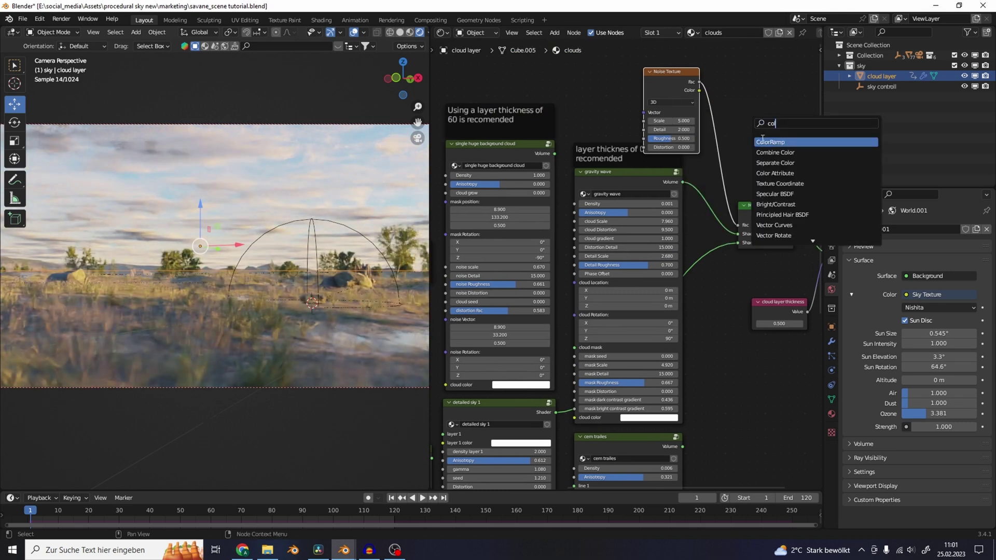
left_click(768, 141)
scroll(668, 151, "up", 2)
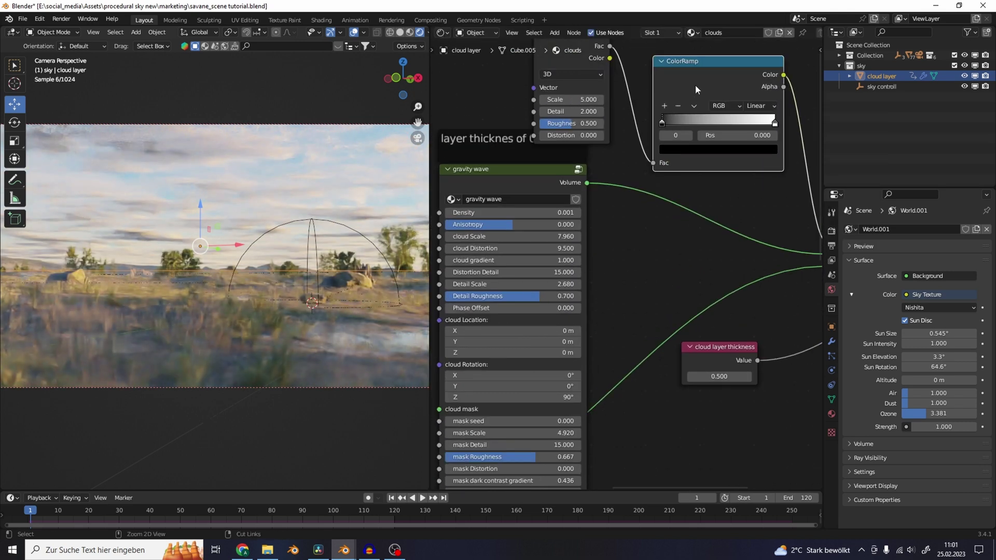
Preview the noise mask on the cloud layer, sharpen the ColorRamp with Constant interpolation and adjust the white stop in camera view
middle_click_drag(686, 114, 645, 146)
key("KP_0")
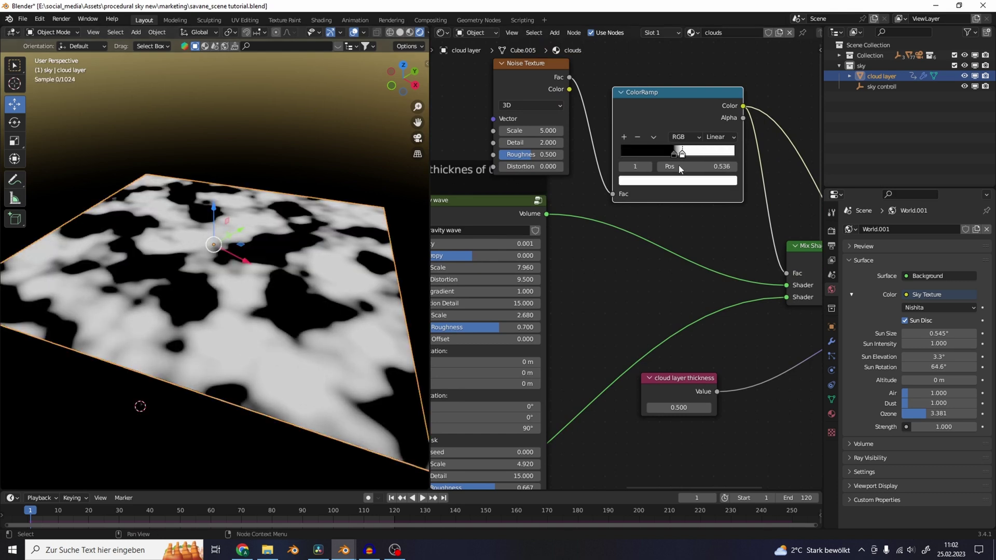
middle_click_drag(348, 209, 349, 189)
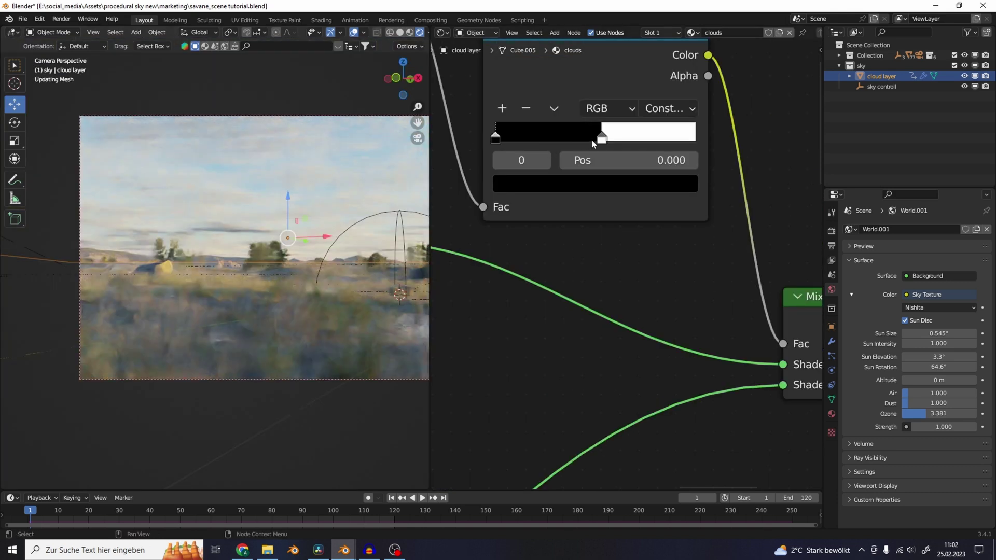
left_click_drag(591, 140, 584, 138)
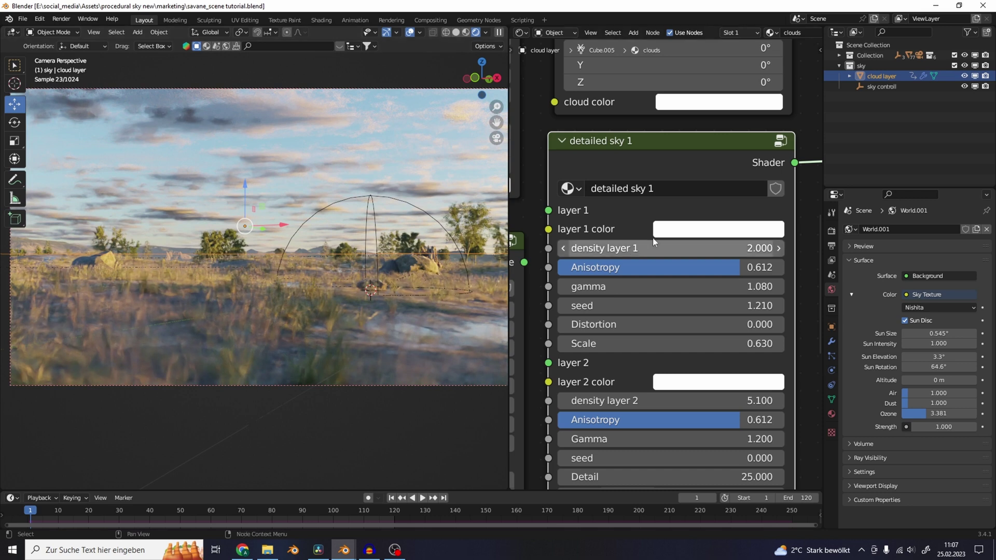
Set the detailed sky 1 node's layer 1 color to blue and layer 2 color to red, and open the layer 3 color
left_click(719, 228)
left_click(760, 255)
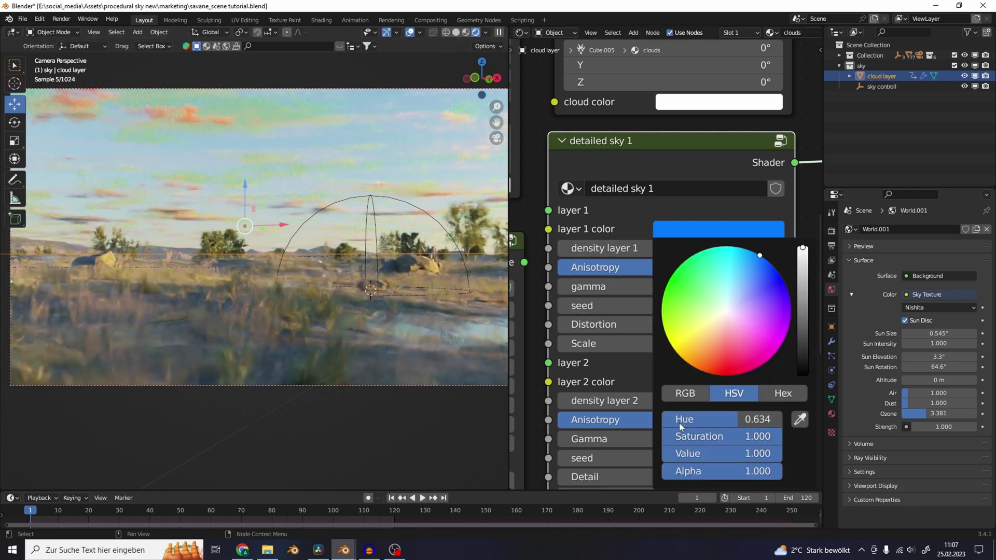
scroll(631, 405, "down", 4)
left_click(680, 346)
left_click_drag(680, 306, 746, 305)
scroll(623, 321, "down", 4)
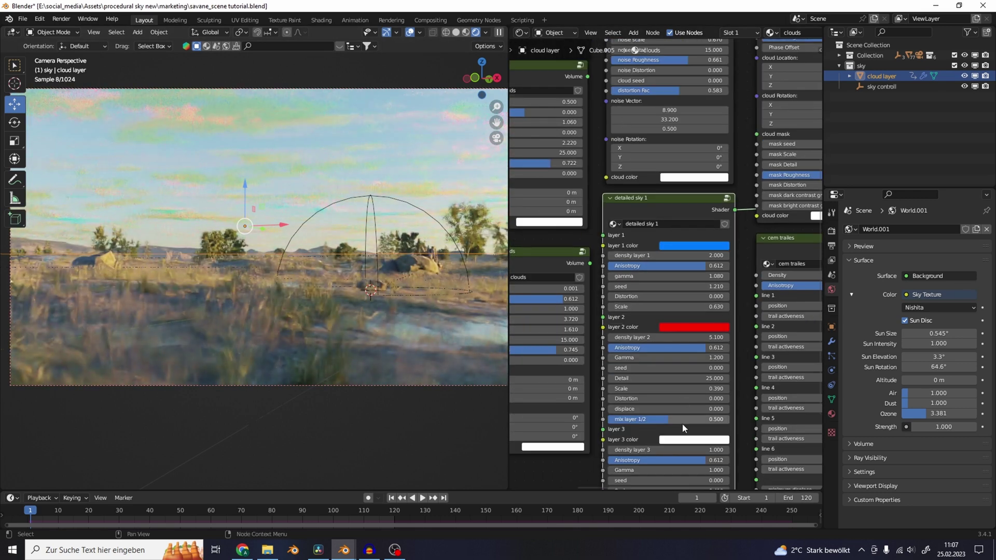
left_click(690, 439)
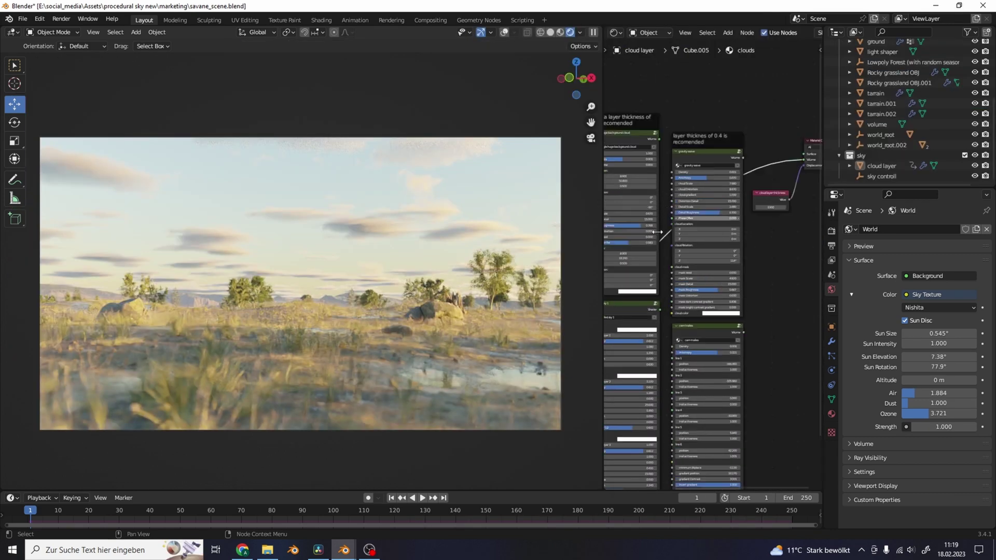
Examine the small spot clouds node's settings in the savanna scene's clouds material
scroll(624, 243, "up", 3)
left_click(690, 228)
middle_click_drag(657, 232, 718, 475)
scroll(760, 290, "up", 4)
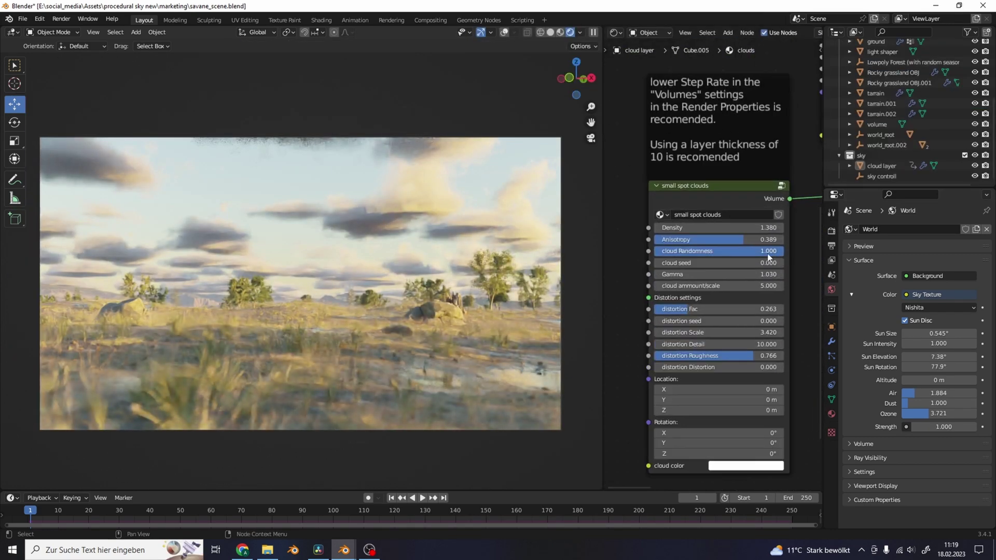